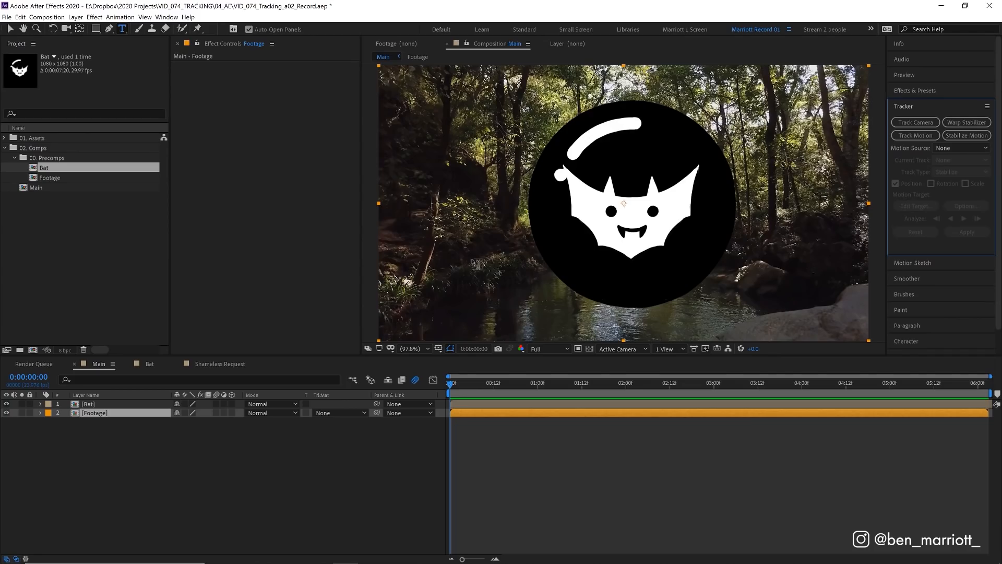
Step: Run a 3D camera track on the Footage layer and expand the tracker's advanced settings
{"action": "left_click", "coordinate": [166, 17]}
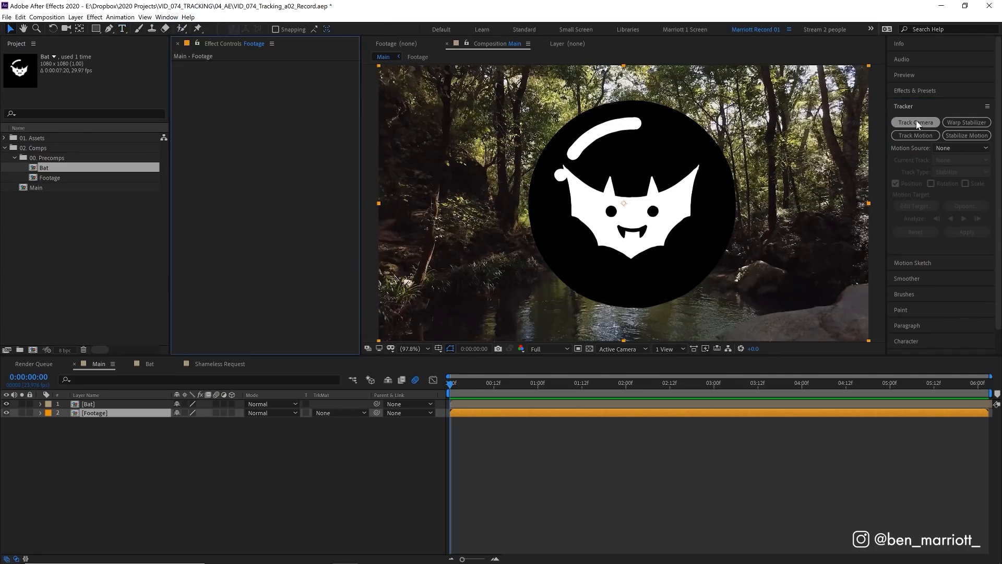
{"action": "left_click", "coordinate": [916, 122]}
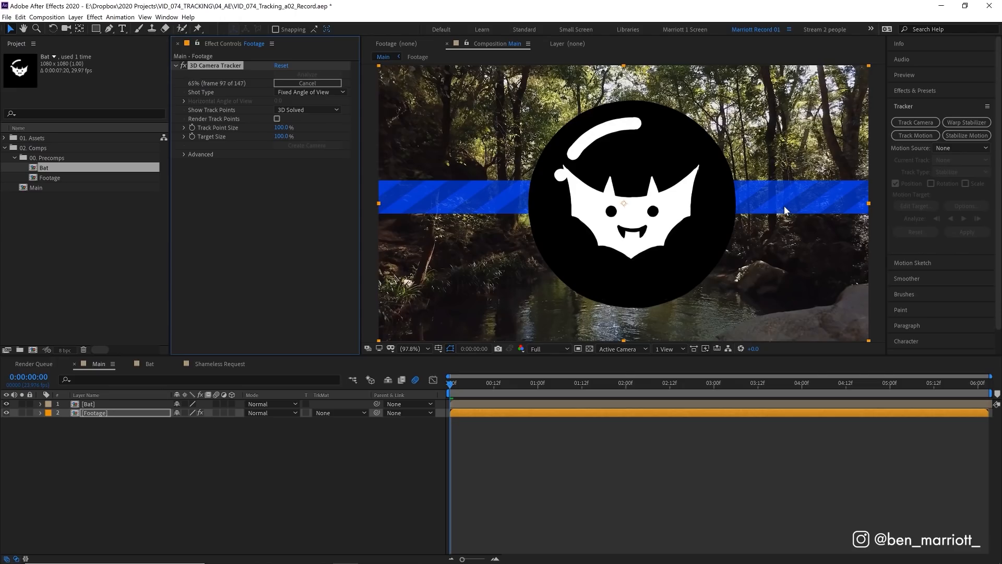
{"action": "left_click", "coordinate": [184, 155]}
{"action": "left_click", "coordinate": [277, 190]}
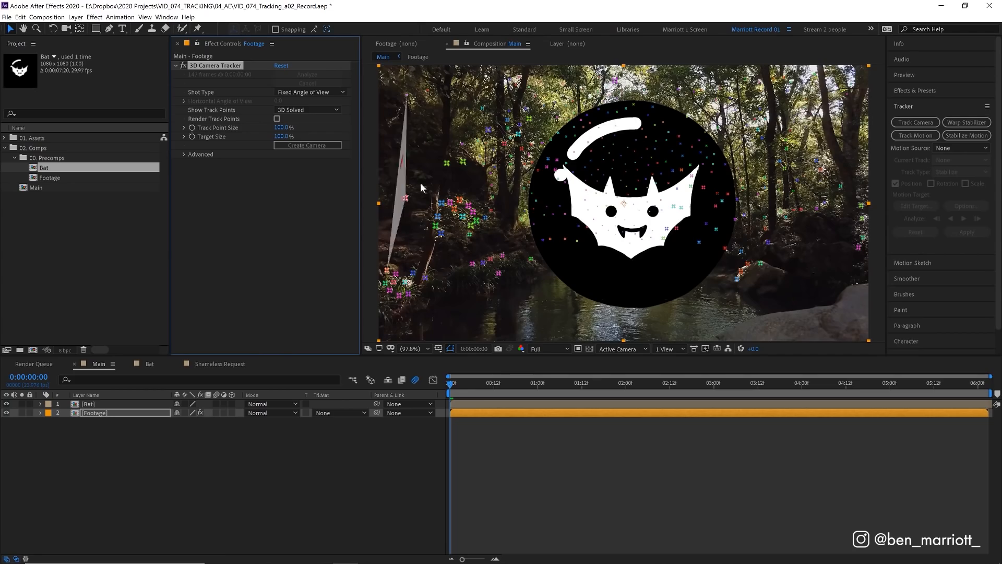
Step: Examine the solved track points across the Footage with the Bat layer temporarily hidden, and turn the Bat back on
{"action": "left_click", "coordinate": [655, 278]}
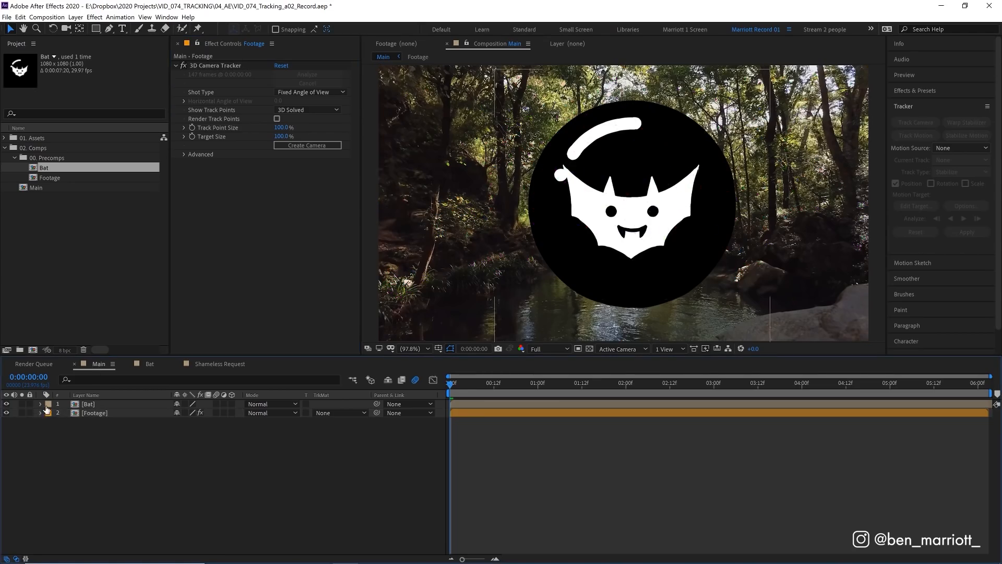
{"action": "left_click", "coordinate": [7, 405]}
{"action": "left_click", "coordinate": [75, 413]}
{"action": "left_click_drag", "start_coordinate": [450, 384], "coordinate": [372, 371]}
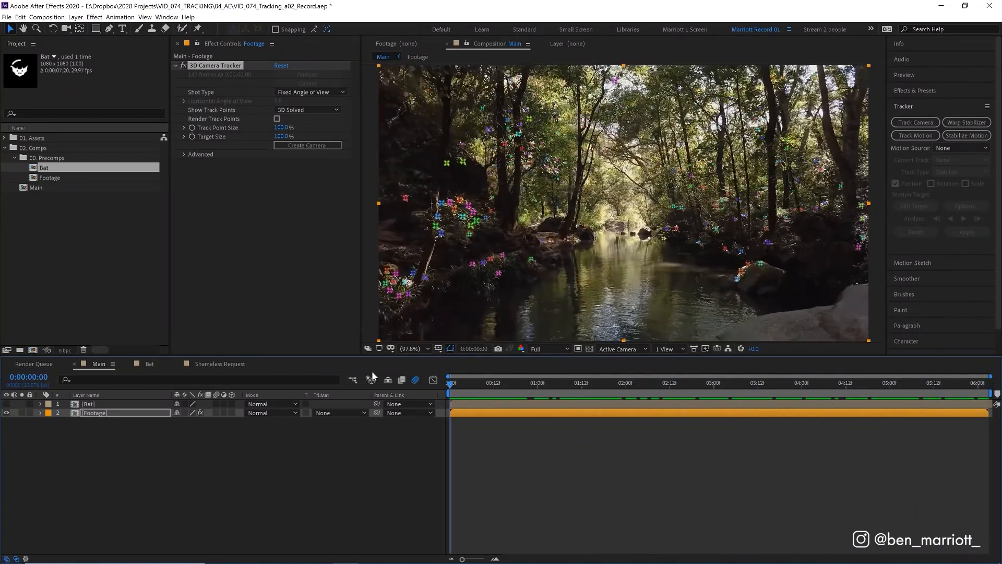
{"action": "left_click", "coordinate": [6, 405]}
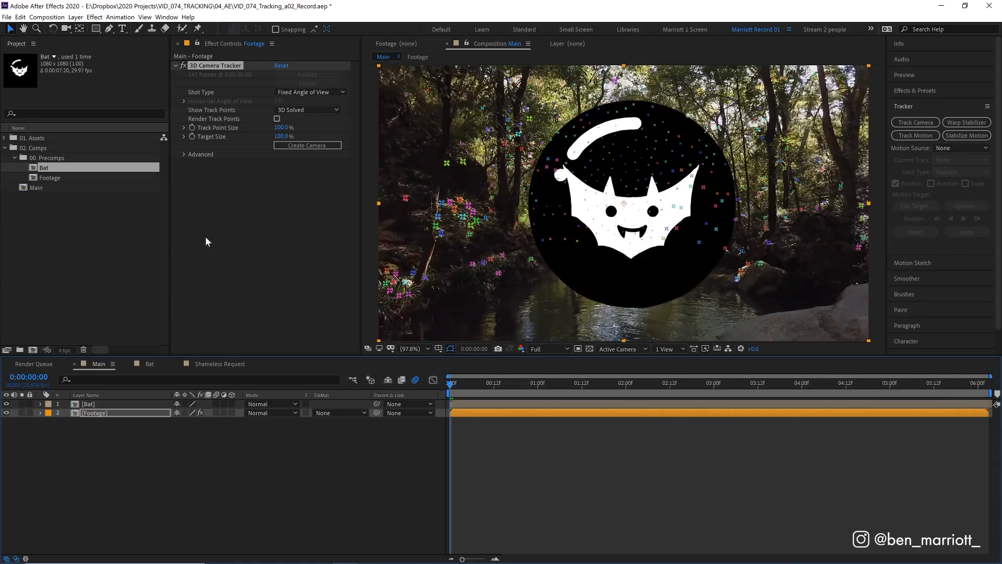
Step: Create a tracker camera from the solved footage, make the Bat layer 3D, and preview the composition
{"action": "left_click", "coordinate": [307, 145]}
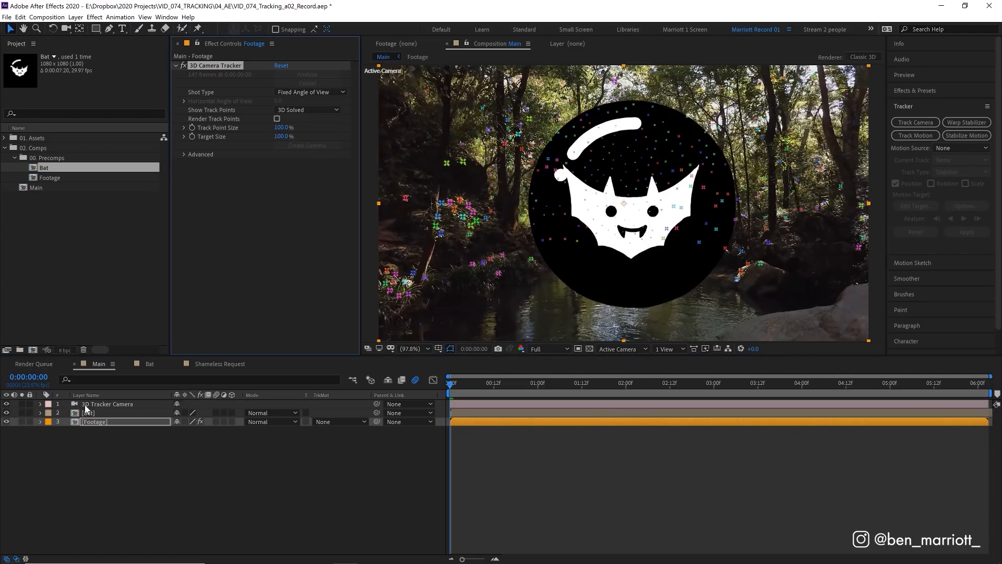
{"action": "left_click", "coordinate": [98, 405]}
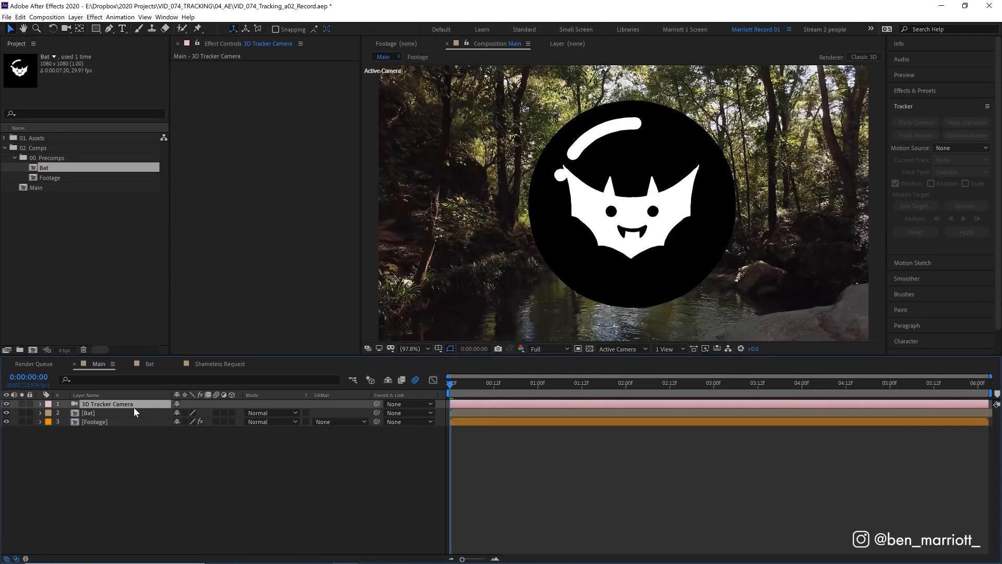
{"action": "left_click", "coordinate": [102, 412]}
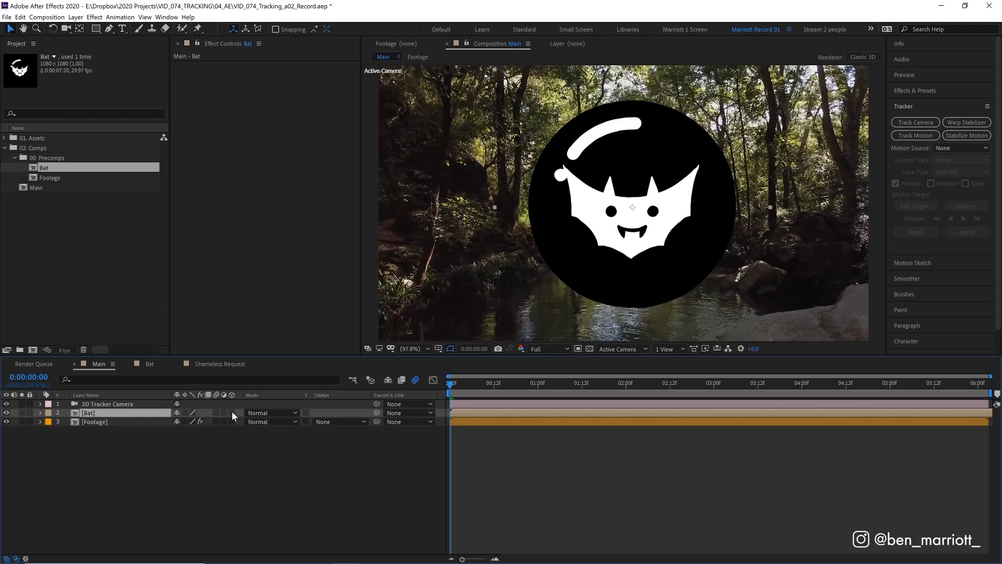
{"action": "left_click", "coordinate": [232, 413]}
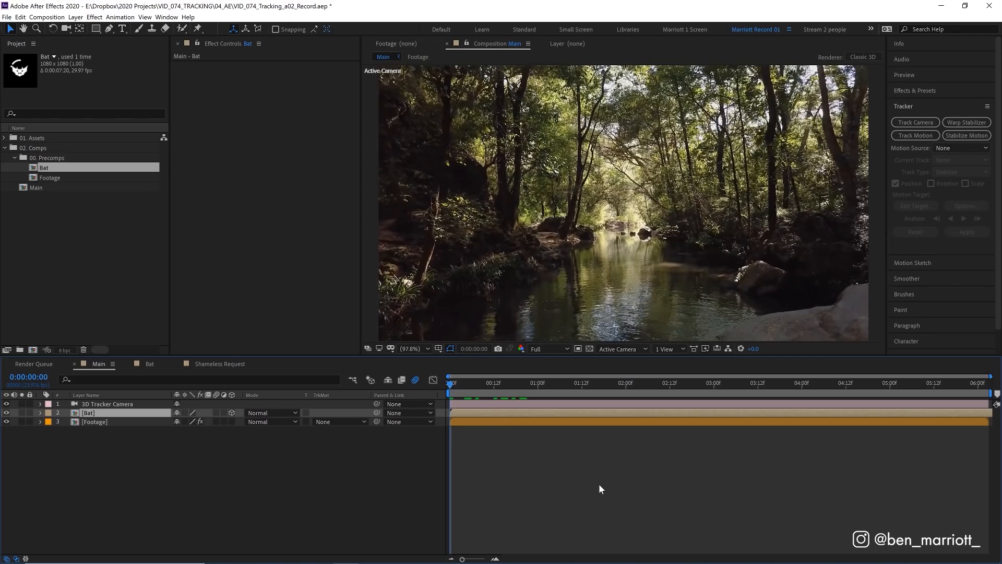
{"action": "key", "text": "space"}
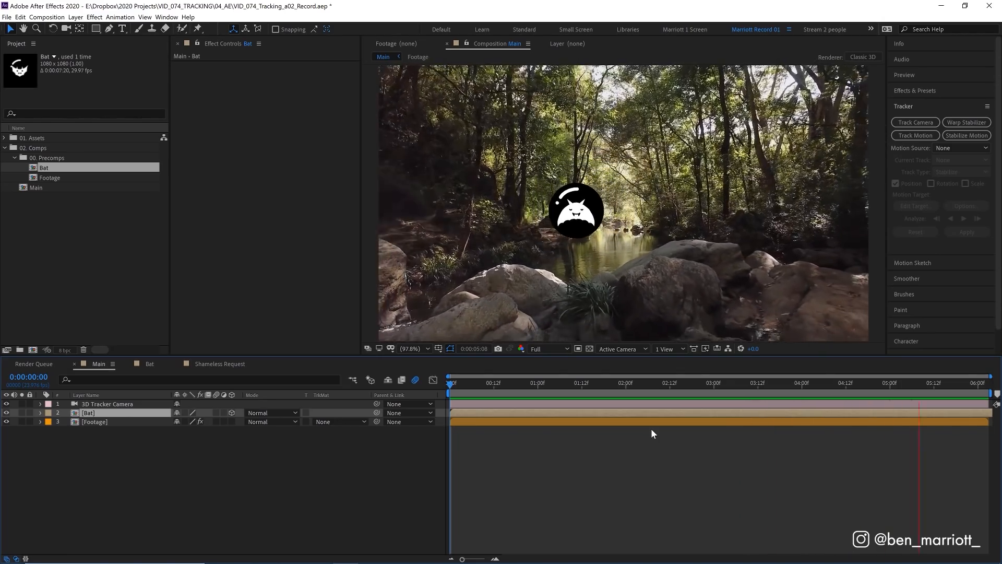
Step: Reposition the Bat layer along its 3D axes at 0:00:03:17, pushing it back in depth above the far end of the creek
{"action": "left_click", "coordinate": [899, 385]}
{"action": "left_click_drag", "start_coordinate": [894, 391], "coordinate": [984, 396]}
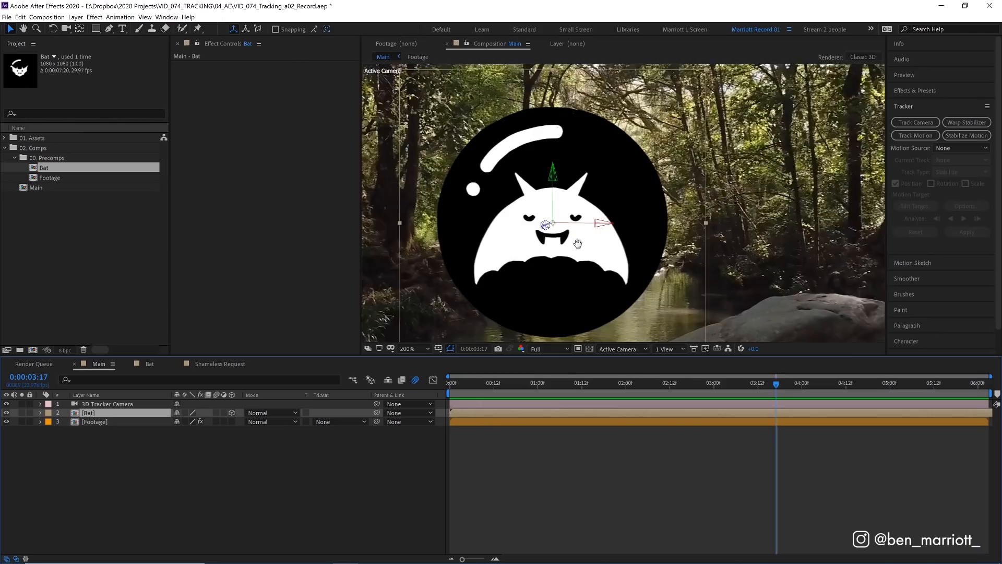
{"action": "left_click_drag", "start_coordinate": [583, 239], "coordinate": [648, 223]}
{"action": "key", "text": "v"}
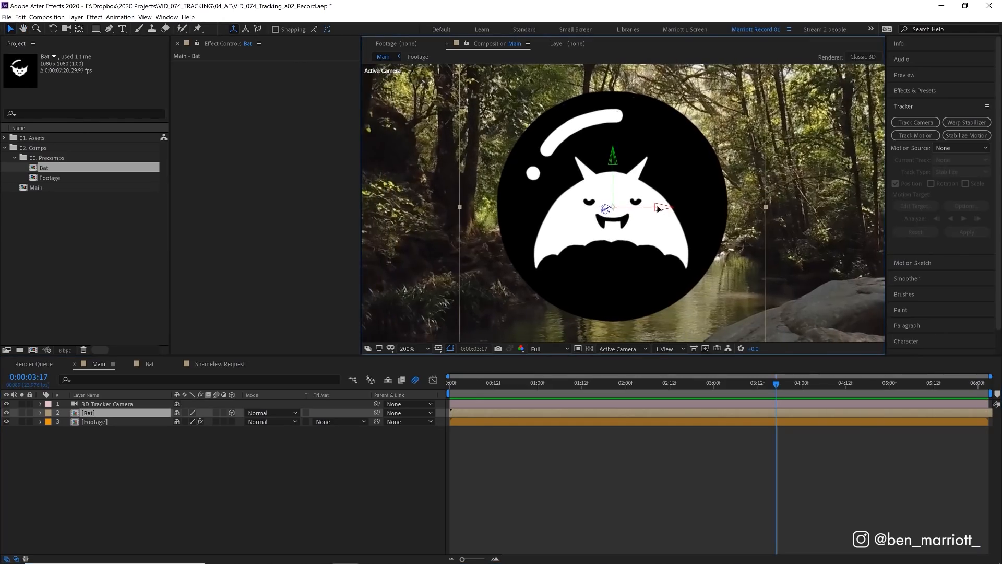
{"action": "left_click_drag", "start_coordinate": [657, 209], "coordinate": [668, 209]}
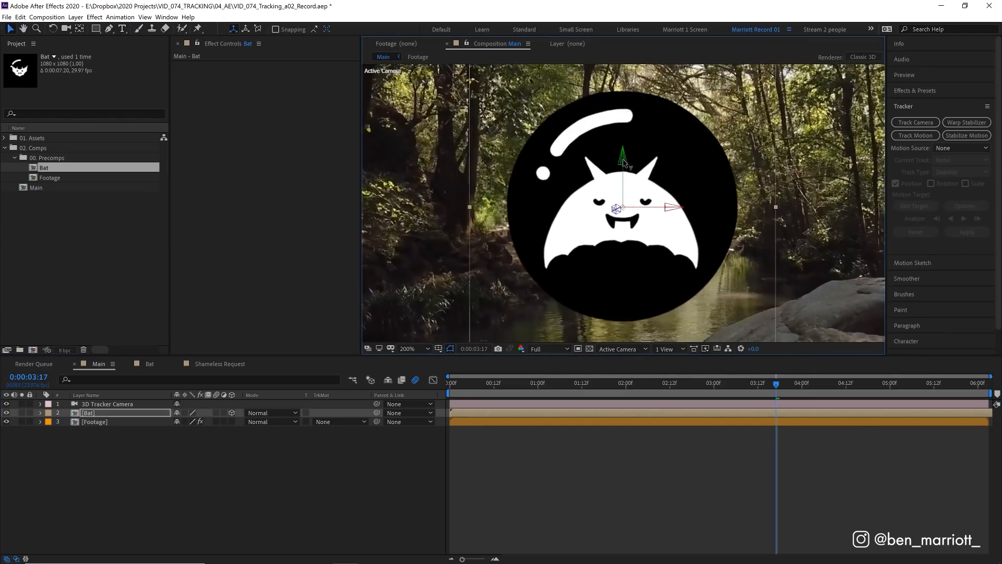
{"action": "left_click_drag", "start_coordinate": [623, 161], "coordinate": [631, 147]}
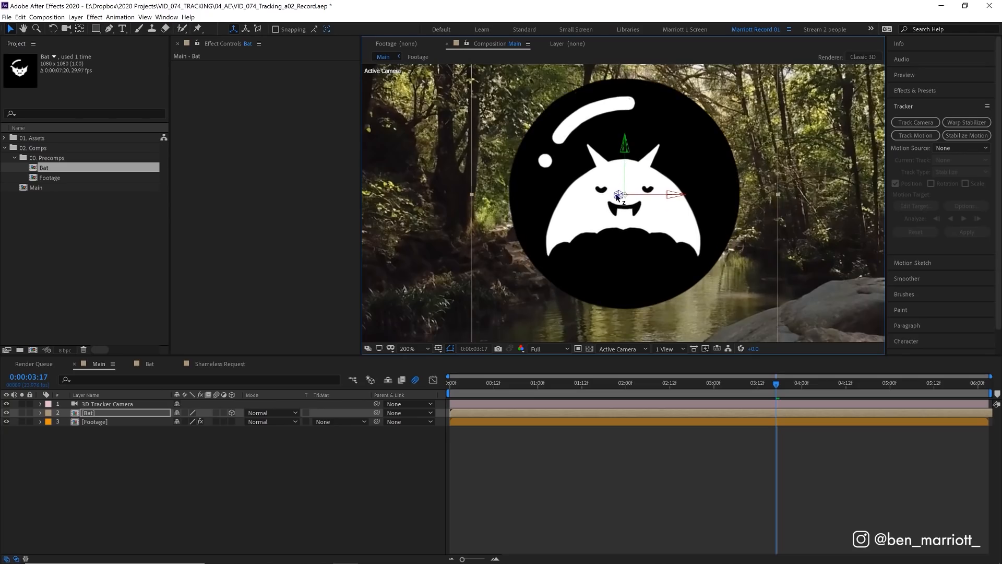
{"action": "left_click_drag", "start_coordinate": [802, 141], "coordinate": [775, 151]}
{"action": "left_click_drag", "start_coordinate": [627, 193], "coordinate": [840, 185]}
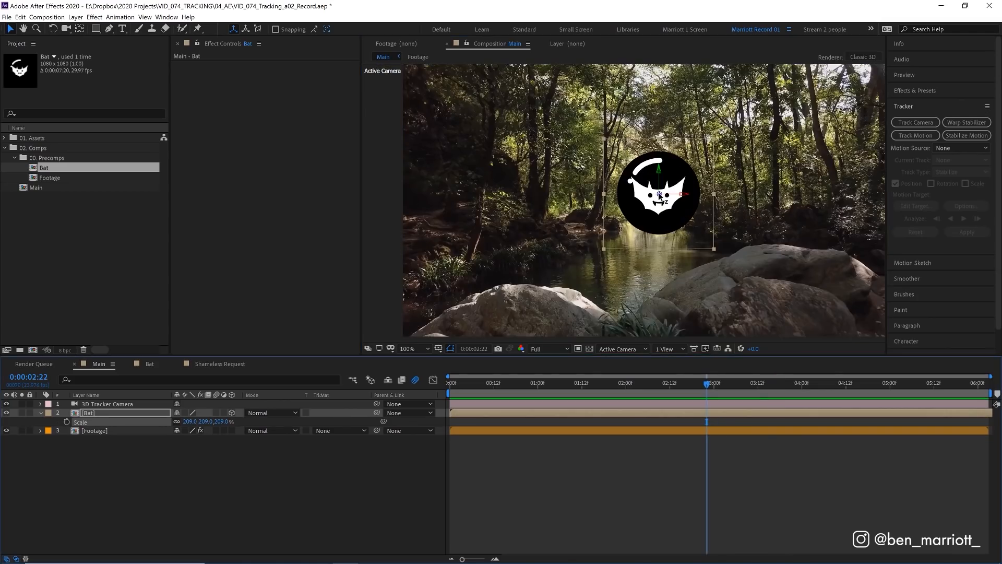
{"action": "left_click_drag", "start_coordinate": [659, 194], "coordinate": [490, 353]}
Step: Scale the Bat layer up to 849% and play back the shot from the start
{"action": "left_click_drag", "start_coordinate": [213, 422], "coordinate": [315, 422]}
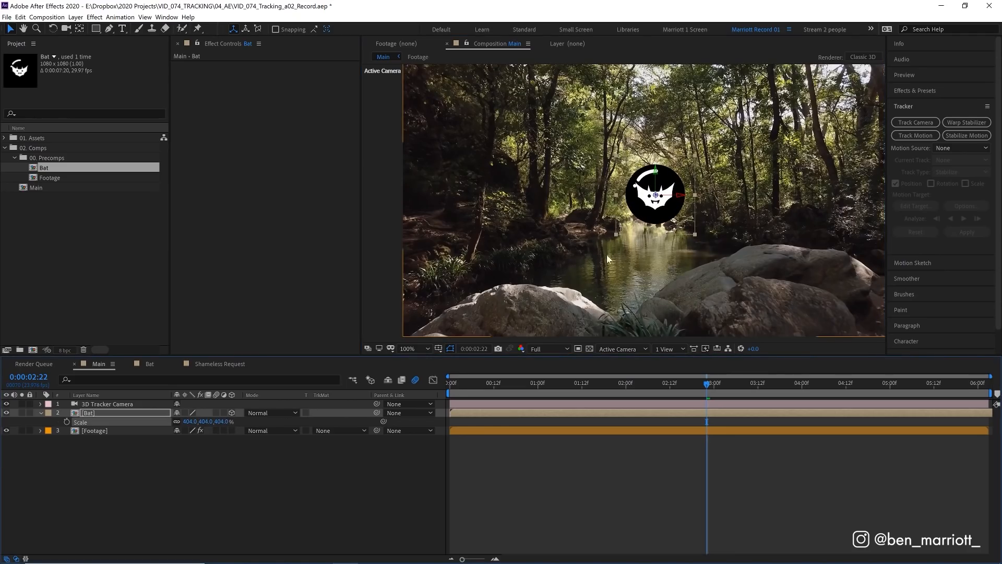
{"action": "left_click_drag", "start_coordinate": [215, 422], "coordinate": [340, 411]}
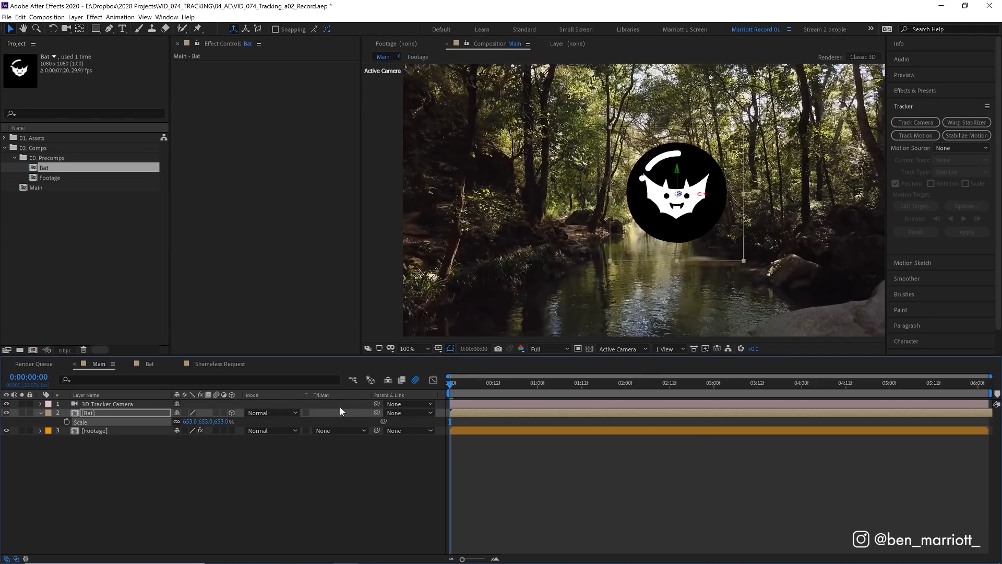
{"action": "key", "text": "space"}
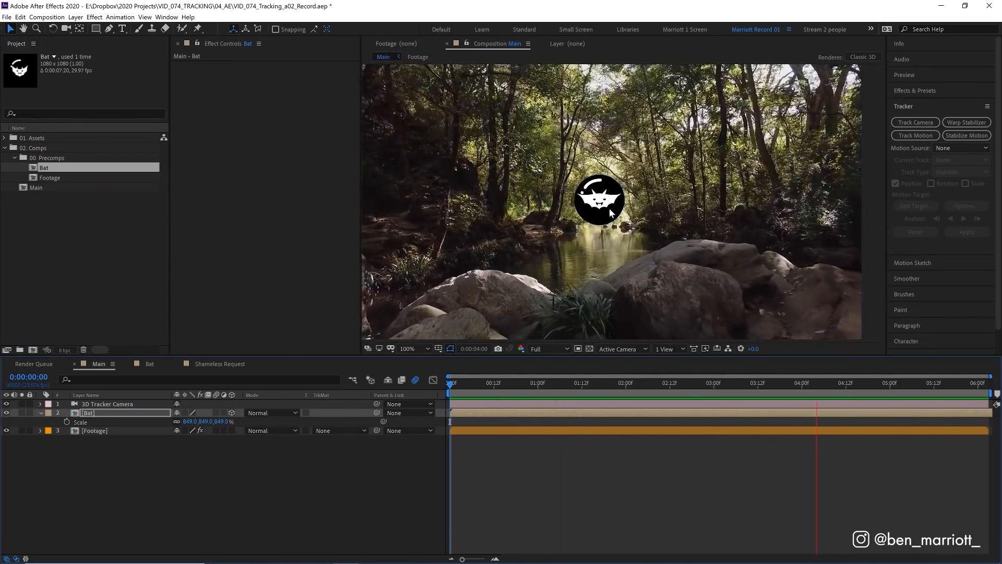
{"action": "key", "text": "space"}
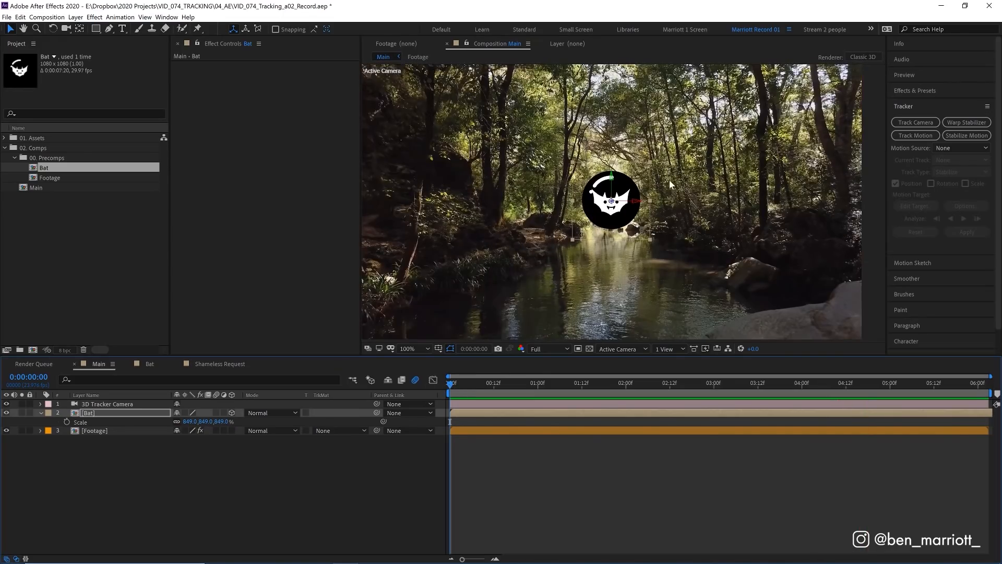
Step: Find the Tint effect and apply it to the Bat layer
{"action": "left_click", "coordinate": [910, 90]}
{"action": "left_click", "coordinate": [913, 104]}
{"action": "type", "text": "tint"}
{"action": "double_click", "coordinate": [929, 151]}
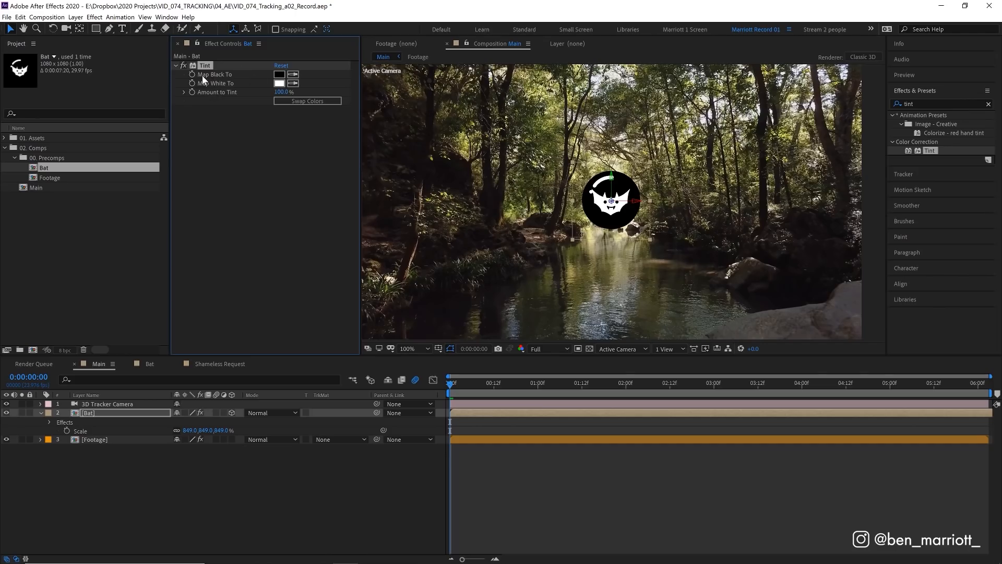
Step: Map the Tint's black and white to a dark shadow colour and a bright highlight colour sampled from the footage
{"action": "left_click", "coordinate": [293, 76]}
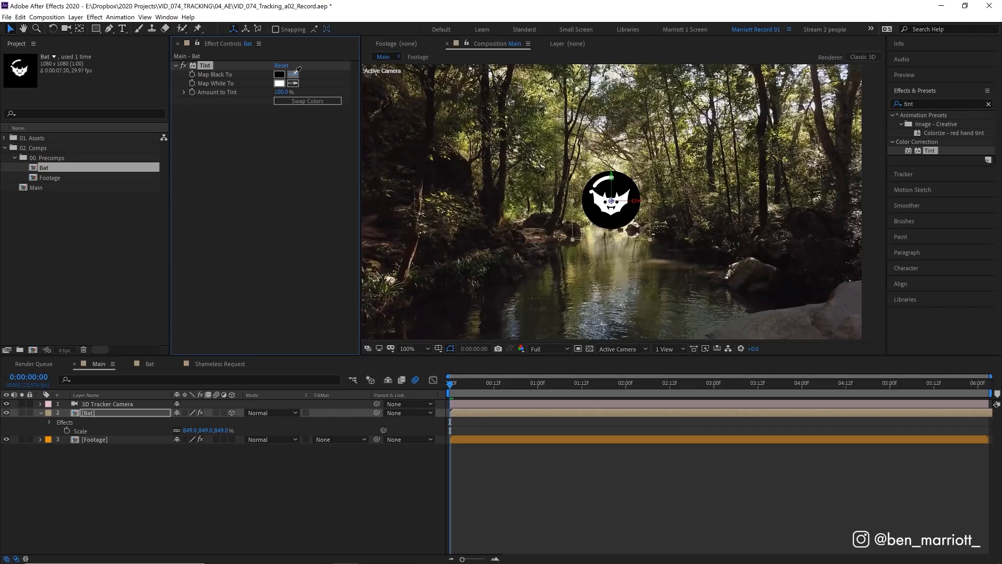
{"action": "left_click", "coordinate": [454, 163]}
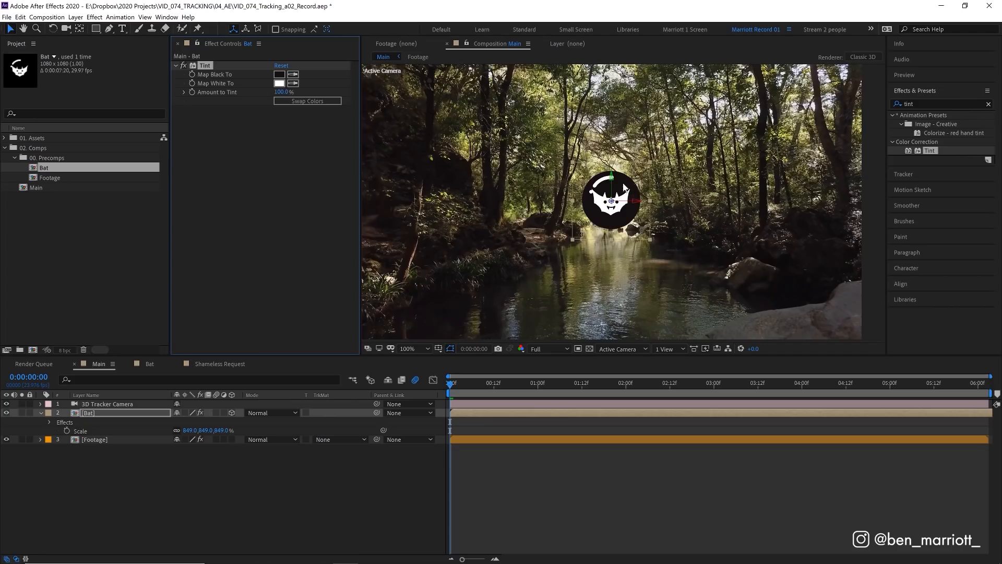
{"action": "left_click", "coordinate": [293, 83]}
{"action": "left_click", "coordinate": [599, 75]}
Step: Preview the tinted bat in the shot and compare its look with the Tint effect off and on
{"action": "key", "text": "space"}
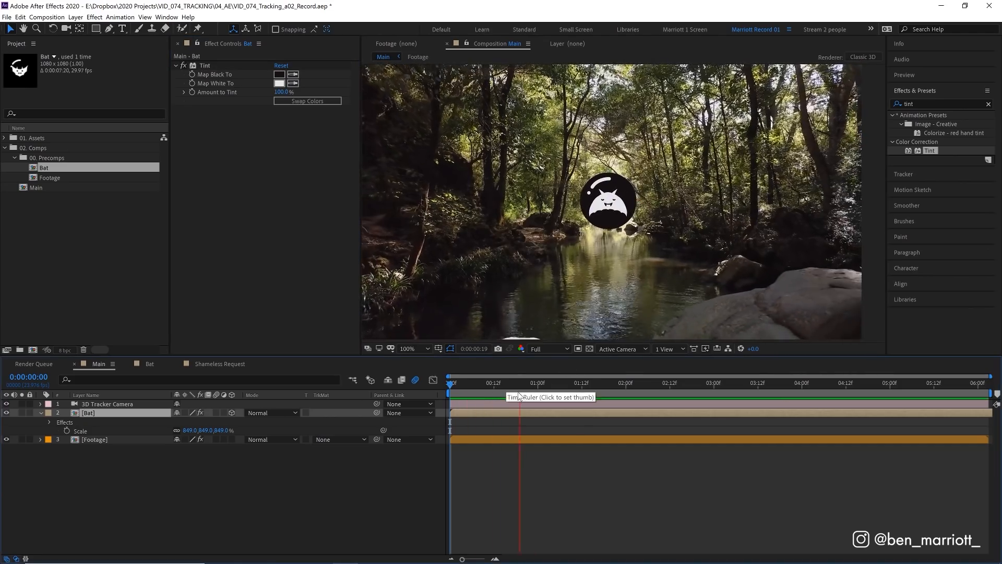
{"action": "key", "text": "space"}
{"action": "left_click", "coordinate": [181, 67]}
{"action": "left_click", "coordinate": [181, 67]}
{"action": "left_click", "coordinate": [181, 67]}
{"action": "left_click", "coordinate": [180, 67]}
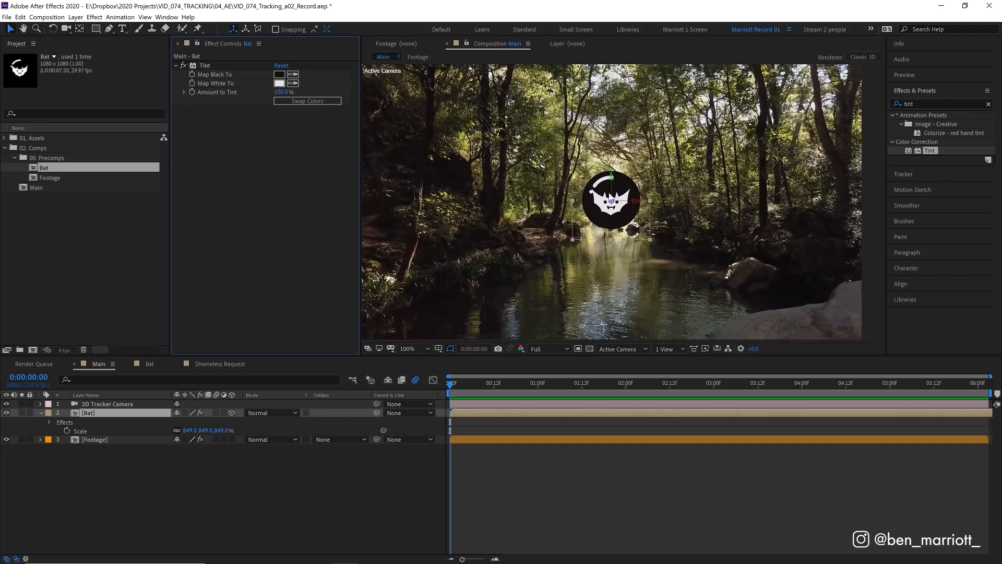
Step: Apply Gaussian Blur to the Bat layer, keyframing Blurriness at 6 on the first frame and again at the end of the composition
{"action": "left_click", "coordinate": [934, 104]}
{"action": "type", "text": "gauss"}
{"action": "left_click_drag", "start_coordinate": [941, 124], "coordinate": [293, 117]}
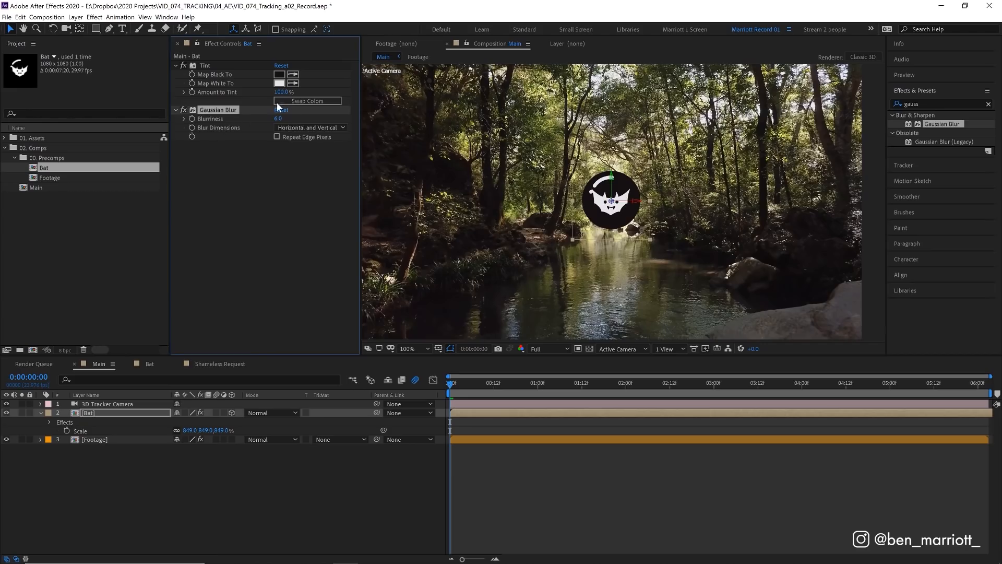
{"action": "left_click", "coordinate": [191, 119]}
{"action": "key", "text": "End"}
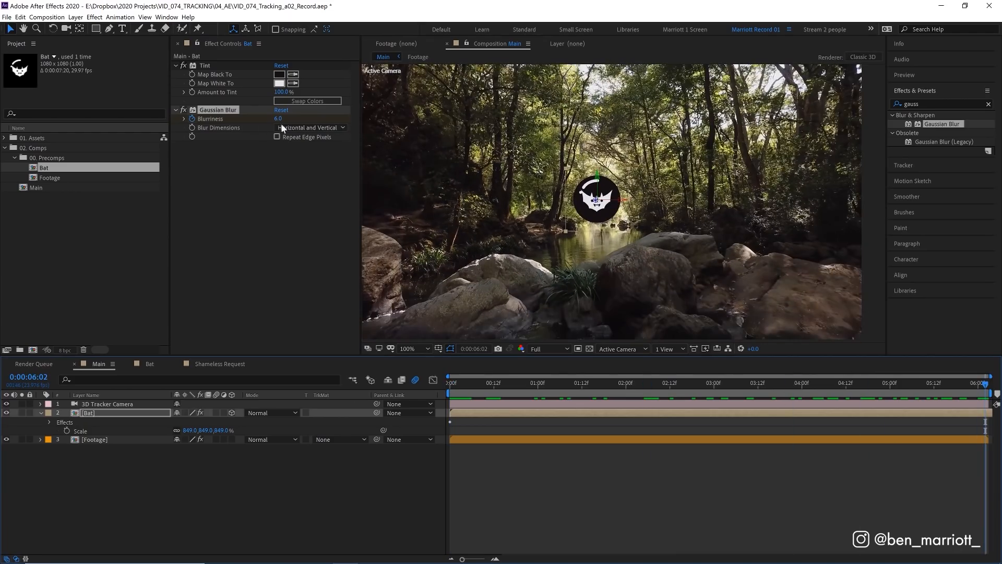
{"action": "left_click", "coordinate": [280, 119]}
{"action": "key", "text": "Return"}
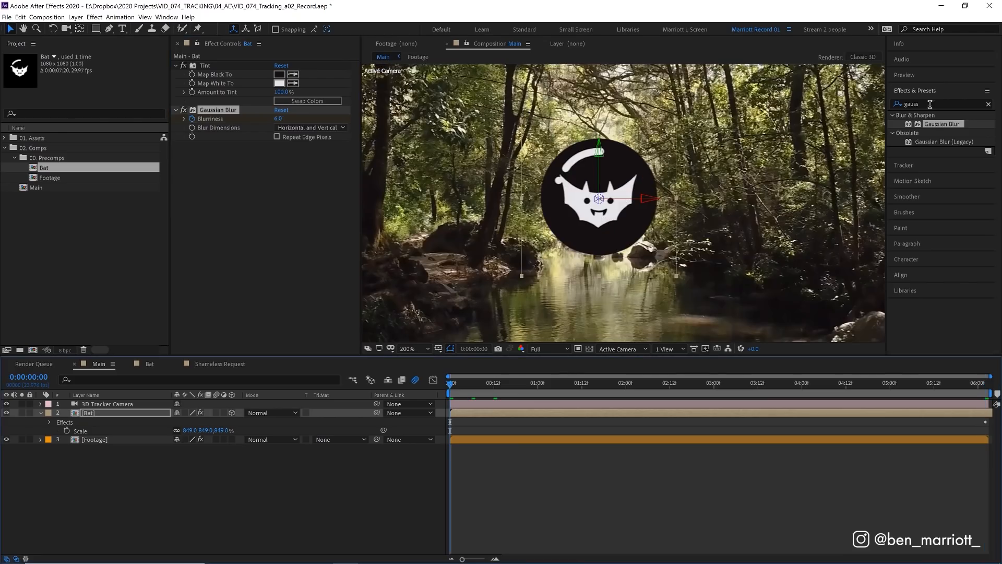
Step: Apply the Noise effect to the Bat layer with a 10% amount and inspect the grain up close
{"action": "key", "text": "ctrl+5"}
{"action": "type", "text": "noise"}
{"action": "left_click_drag", "start_coordinate": [932, 159], "coordinate": [335, 145]}
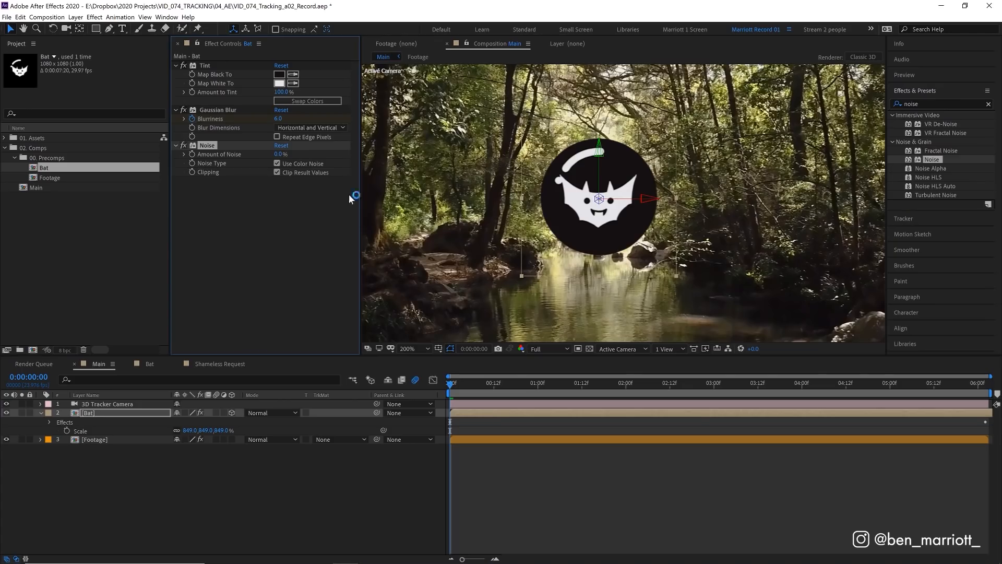
{"action": "left_click", "coordinate": [278, 154]}
{"action": "type", "text": "100"}
{"action": "key", "text": "Return"}
{"action": "scroll", "coordinate": [635, 180], "scroll_direction": "up", "scroll_amount": 3}
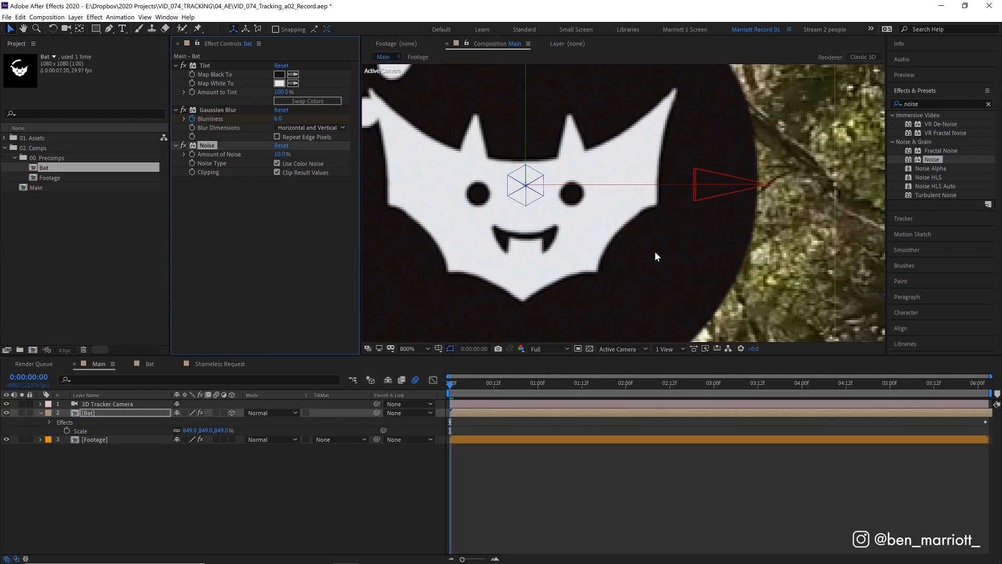
{"action": "scroll", "coordinate": [621, 316], "scroll_direction": "down", "scroll_amount": 1}
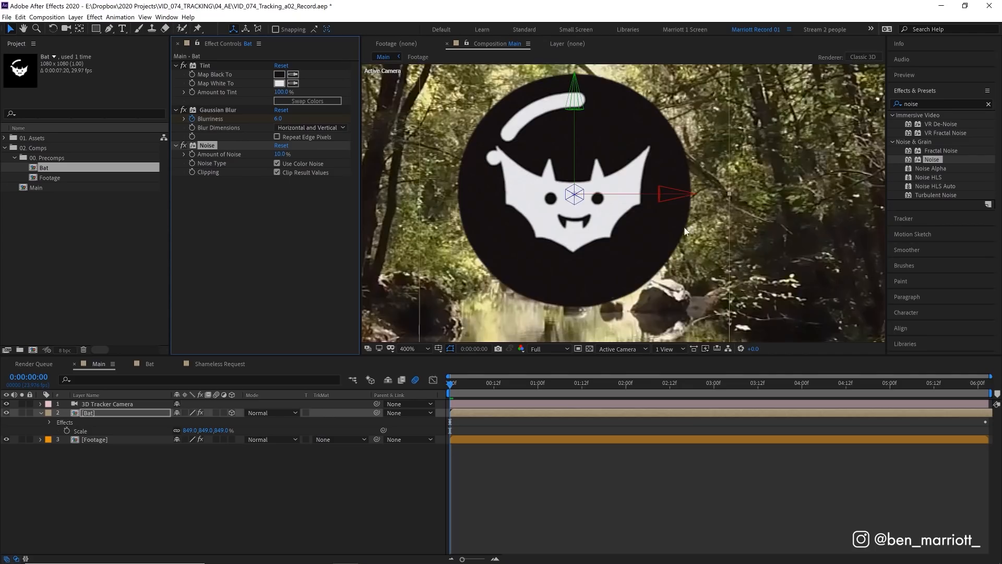
{"action": "scroll", "coordinate": [685, 230], "scroll_direction": "down", "scroll_amount": 1}
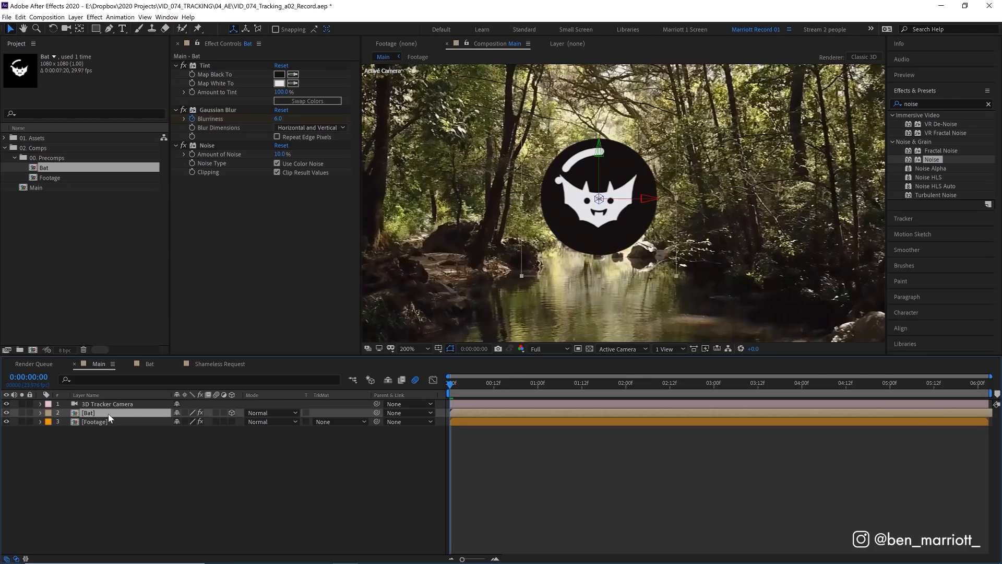
Step: Duplicate the Bat layer, flip the copy vertically, and move it down onto the water directly below the original
{"action": "key", "text": "ctrl+d"}
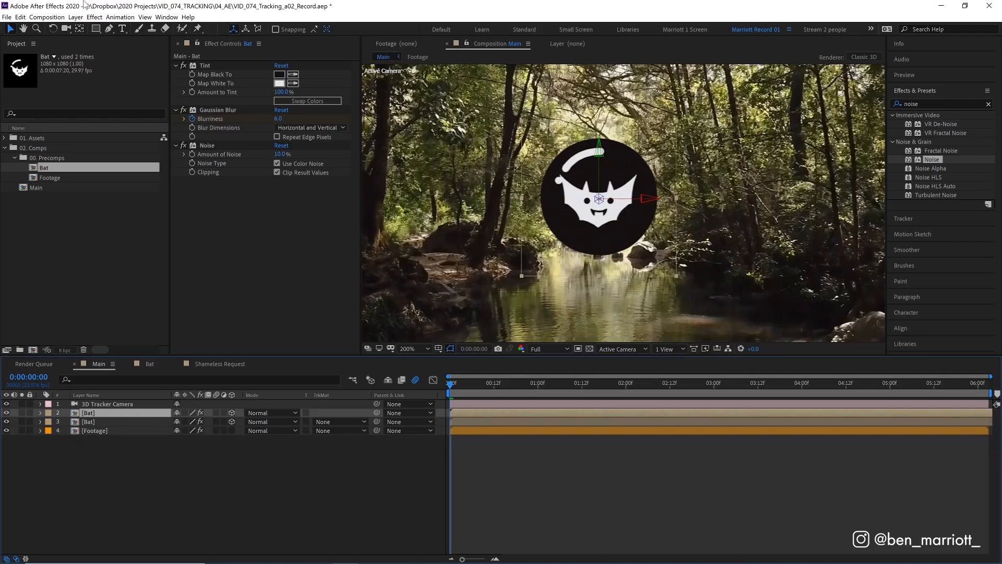
{"action": "left_click", "coordinate": [76, 17]}
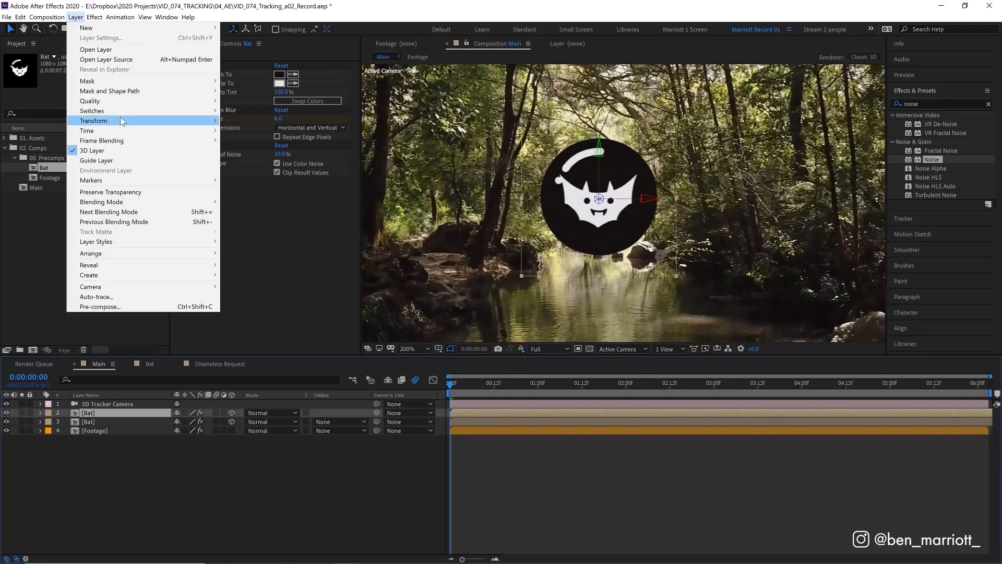
{"action": "mouse_move", "coordinate": [123, 121]}
{"action": "left_click", "coordinate": [329, 204]}
{"action": "left_click_drag", "start_coordinate": [600, 246], "coordinate": [593, 530]}
{"action": "left_click_drag", "start_coordinate": [593, 526], "coordinate": [593, 538]}
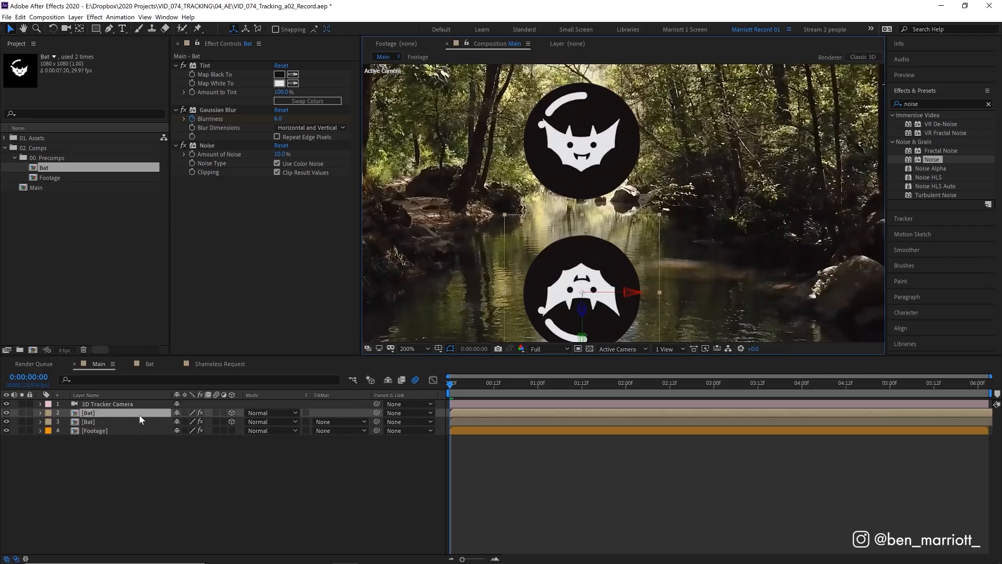
Step: Rename the flipped Bat copy as "Bat - reflection"
{"action": "key", "text": "Return"}
{"action": "left_click", "coordinate": [99, 414]}
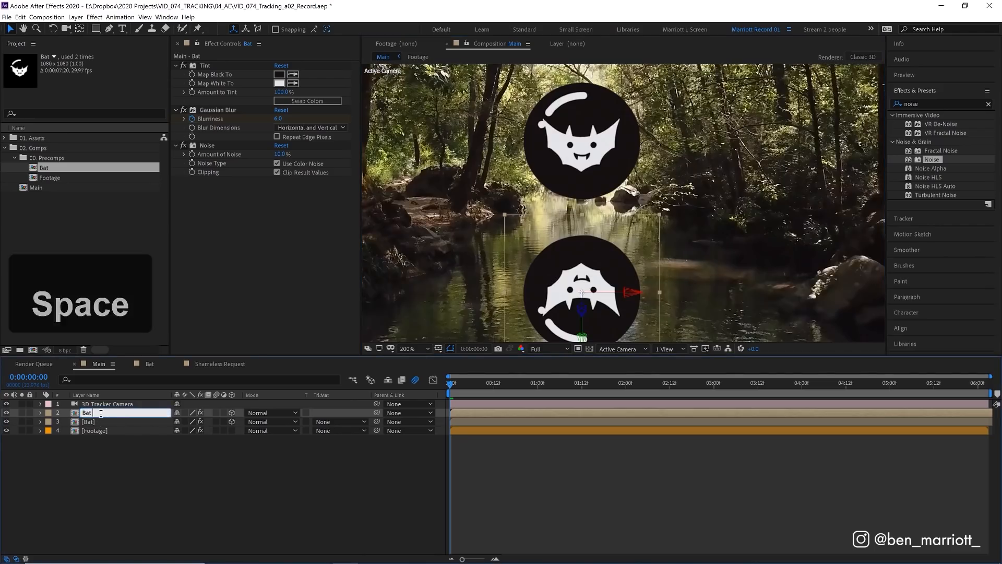
{"action": "type", "text": "- reflection"}
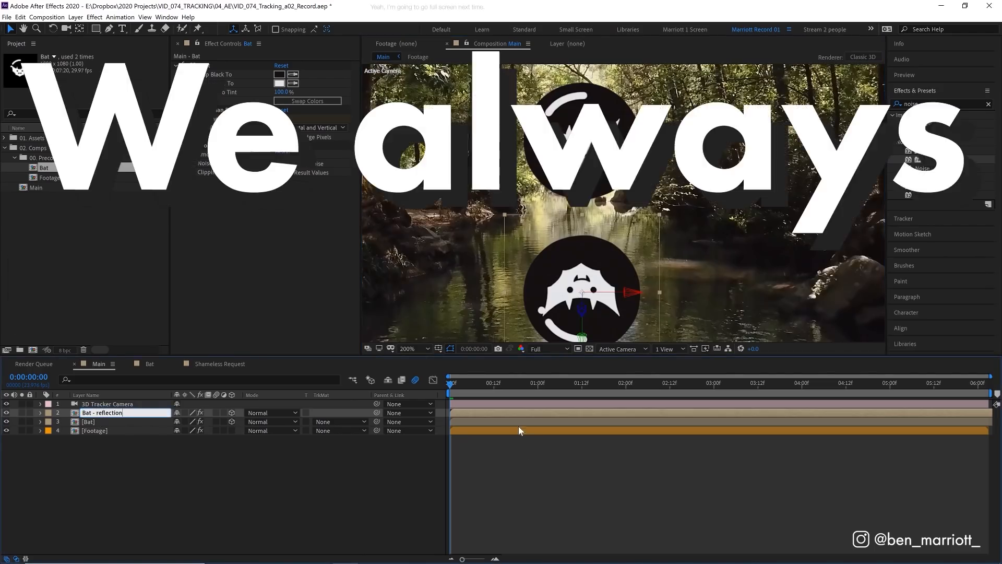
Step: Draw a rectangular mask over the upper part of the Bat - reflection layer and set its Mask Feather to 235 pixels
{"action": "key", "text": "Return"}
{"action": "left_click", "coordinate": [96, 29]}
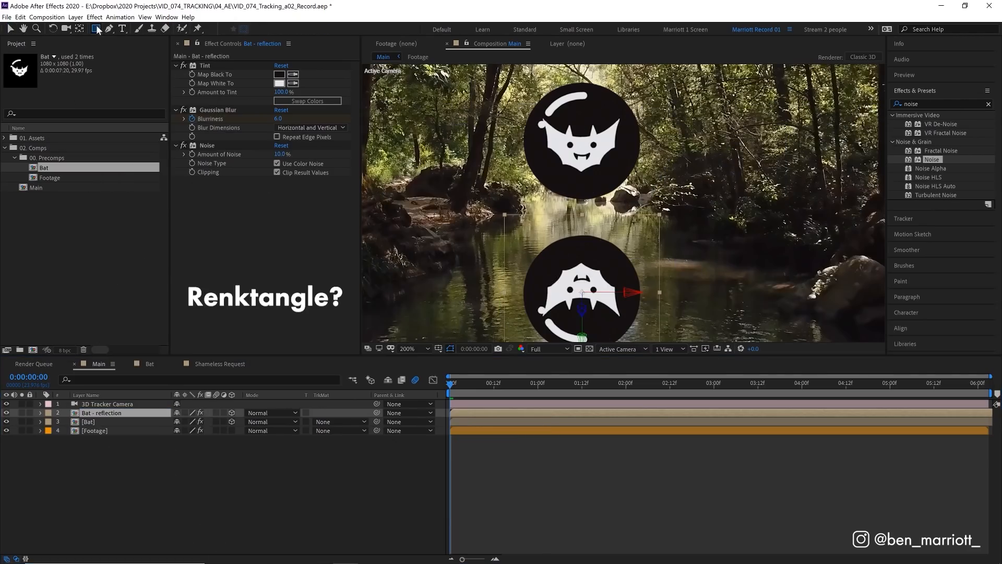
{"action": "left_click_drag", "start_coordinate": [478, 183], "coordinate": [711, 270]}
{"action": "key", "text": "f"}
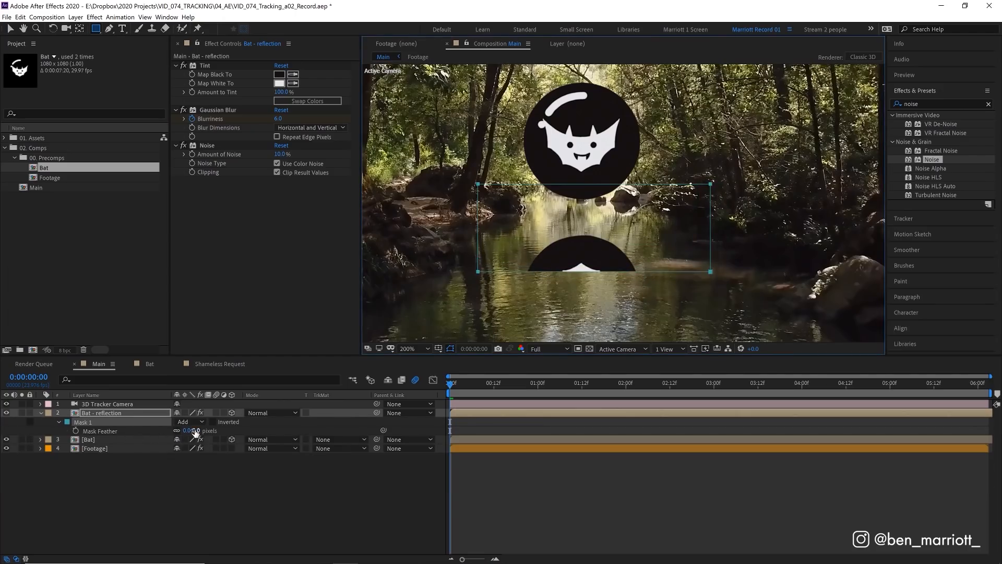
{"action": "left_click_drag", "start_coordinate": [194, 432], "coordinate": [210, 432]}
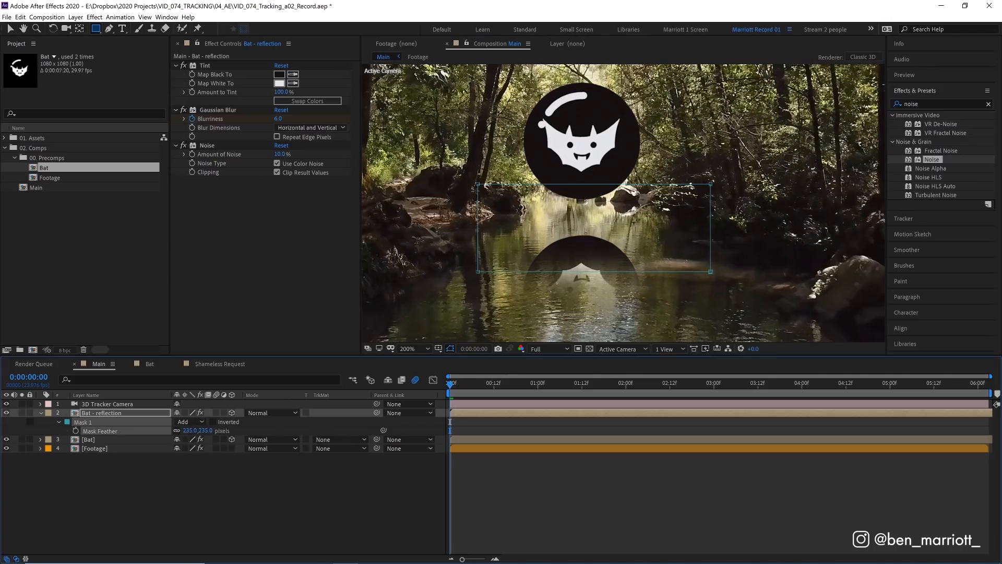
Step: Shift the reflection's mask slightly left so it is centred under the original bat
{"action": "key", "text": "v"}
{"action": "double_click", "coordinate": [711, 218]}
{"action": "mouse_move", "coordinate": [700, 215]}
{"action": "left_mouse_down"}
{"action": "mouse_move", "coordinate": [683, 215]}
{"action": "mouse_move", "coordinate": [686, 265]}
{"action": "mouse_move", "coordinate": [679, 203]}
{"action": "mouse_move", "coordinate": [688, 225]}
{"action": "mouse_move", "coordinate": [685, 214]}
{"action": "left_mouse_up"}
{"action": "mouse_move", "coordinate": [594, 218]}
{"action": "left_mouse_down"}
{"action": "mouse_move", "coordinate": [601, 227]}
{"action": "mouse_move", "coordinate": [596, 216]}
{"action": "left_mouse_up"}
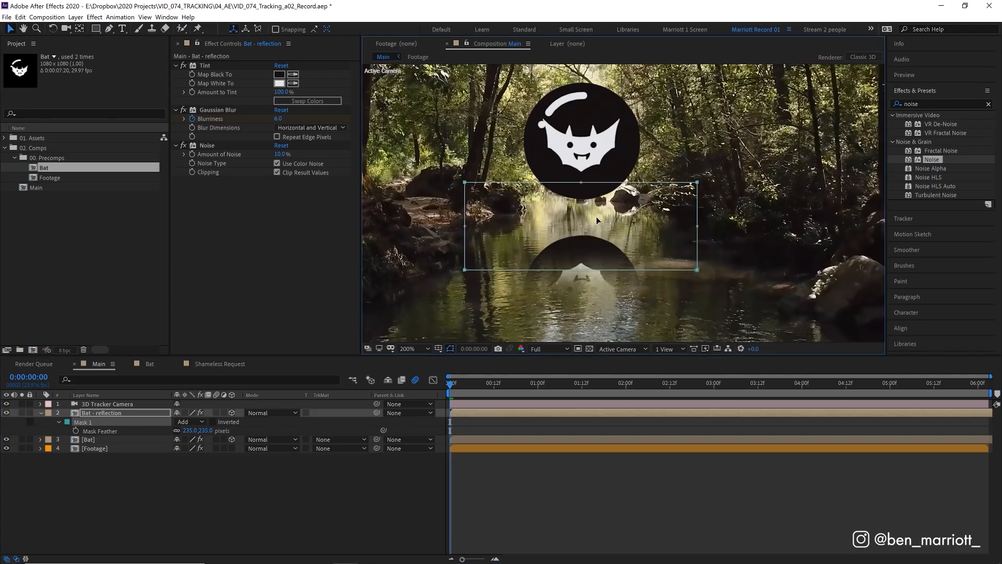
Step: Scale the Bat layer to 898% and the reflection to 898, -800, 898%, and preview the shot
{"action": "key", "text": "s"}
{"action": "key", "text": "space"}
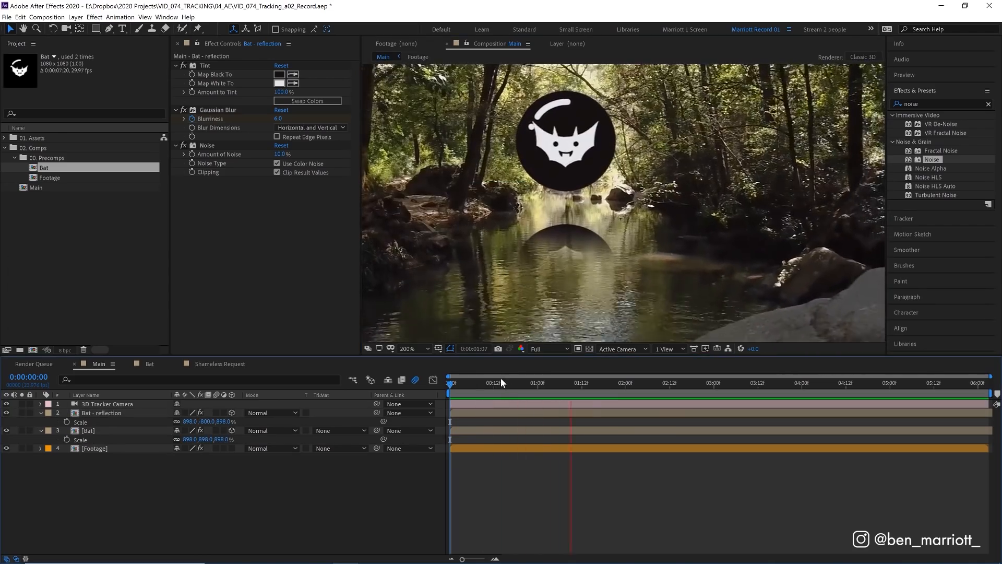
{"action": "left_click", "coordinate": [497, 383]}
{"action": "key", "text": "Home"}
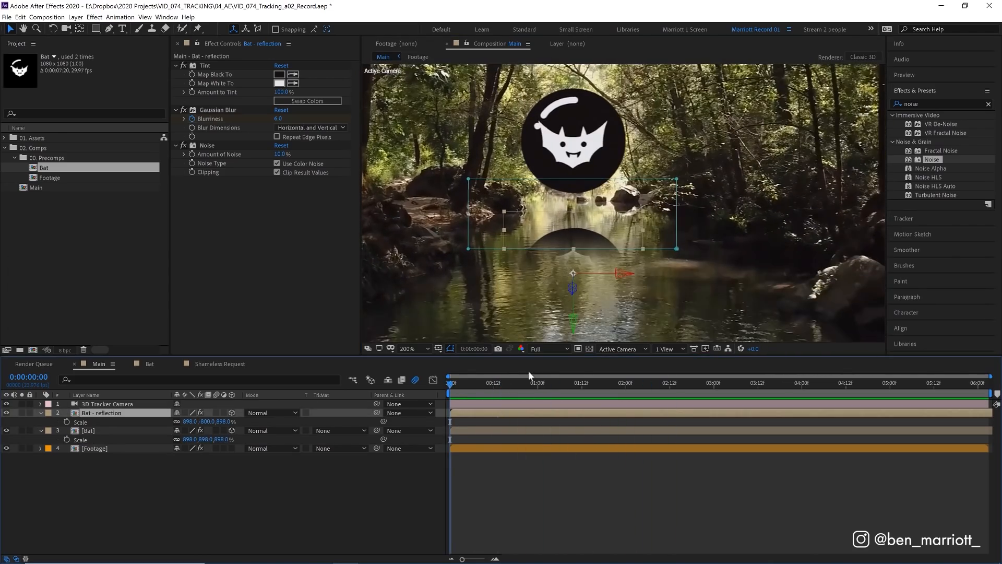
Step: Add a second Gaussian Blur to the Bat - reflection layer with Vertical blur dimensions and Blurriness 50
{"action": "double_click", "coordinate": [919, 103]}
{"action": "type", "text": "gau"}
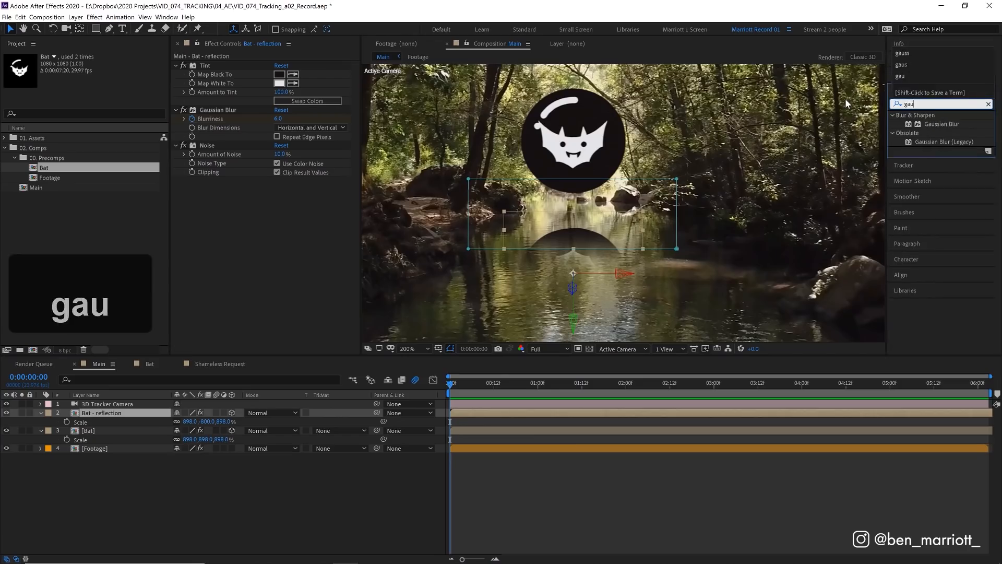
{"action": "left_click_drag", "start_coordinate": [943, 123], "coordinate": [296, 200]}
{"action": "left_click", "coordinate": [293, 199]}
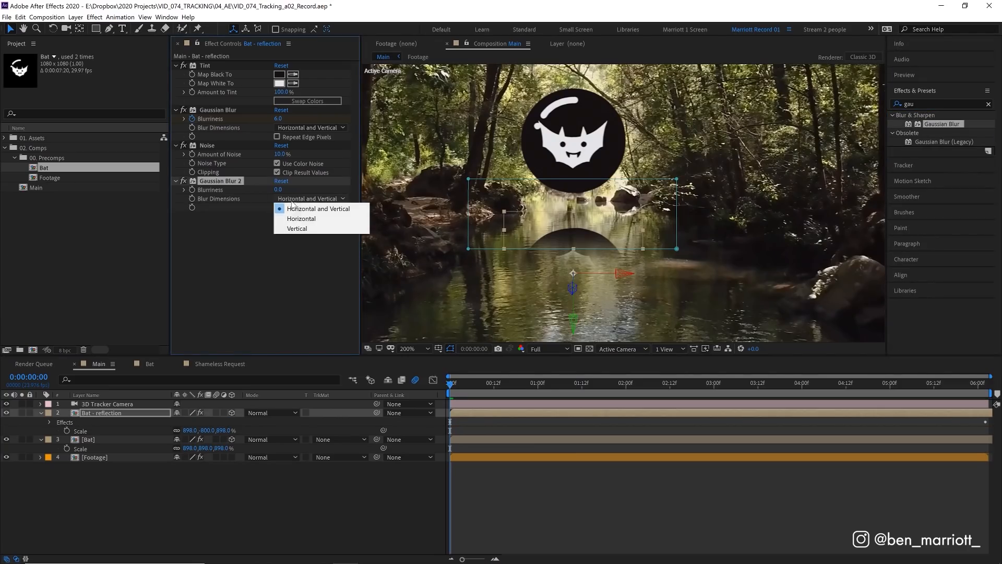
{"action": "left_click", "coordinate": [302, 229]}
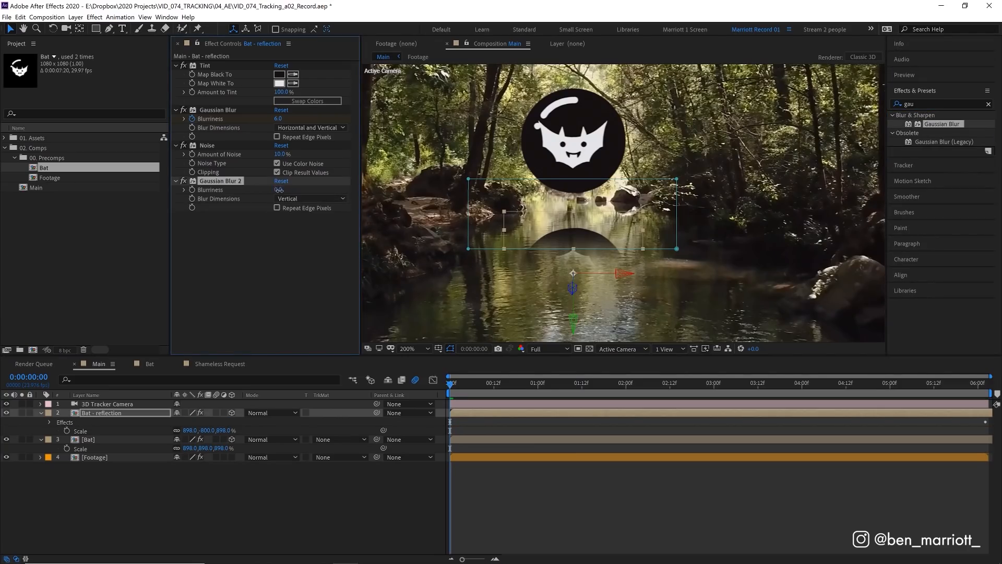
{"action": "key", "text": "Return"}
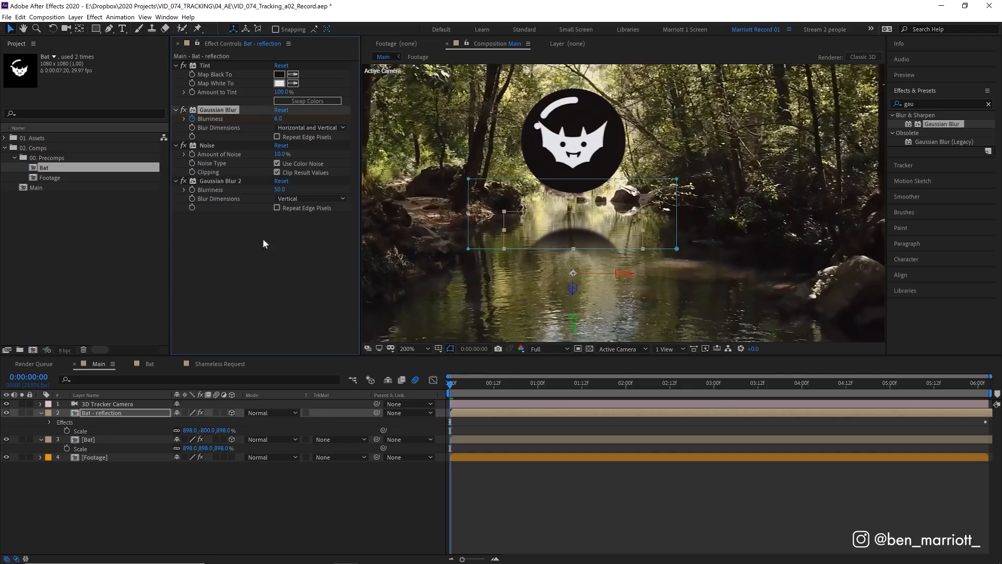
Step: Delete the original Gaussian Blur from the reflection and move Noise below the vertical blur
{"action": "key", "text": "Delete"}
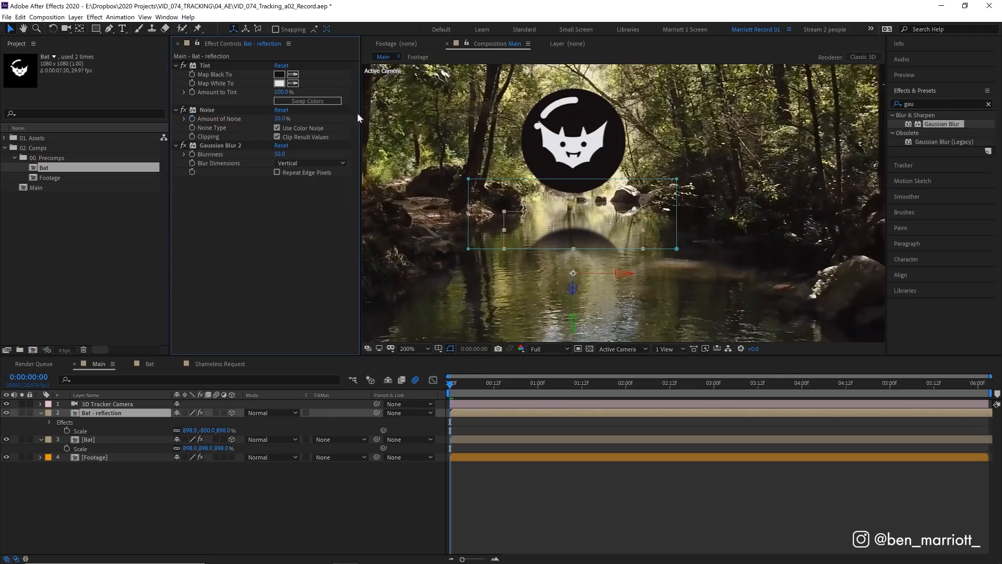
{"action": "left_click_drag", "start_coordinate": [224, 175], "coordinate": [223, 177]}
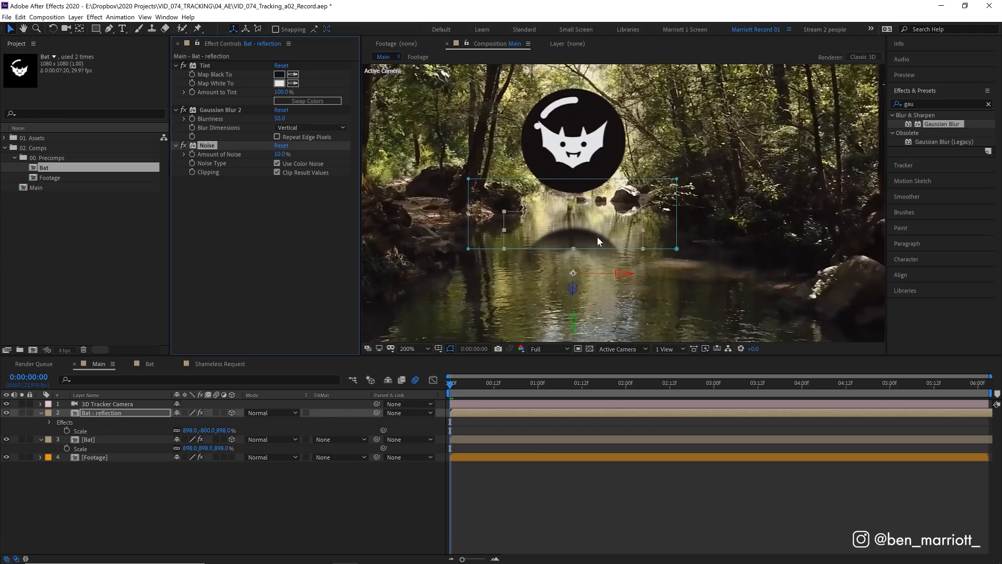
Step: Add Turbulent Displace between the reflection's blur and Noise effects, using Horizontal Displacement with an Amount of 470
{"action": "left_click", "coordinate": [920, 104]}
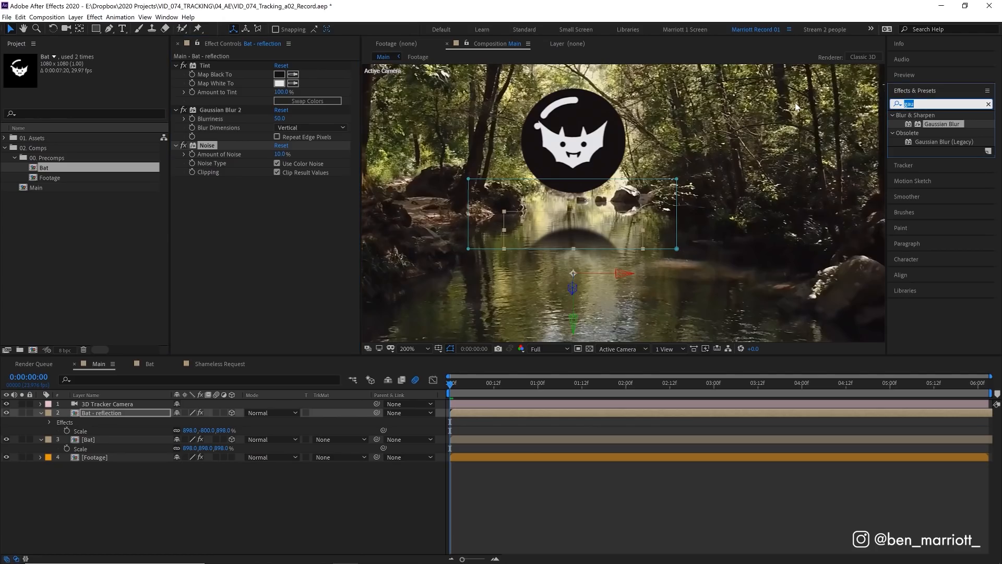
{"action": "type", "text": "turb"}
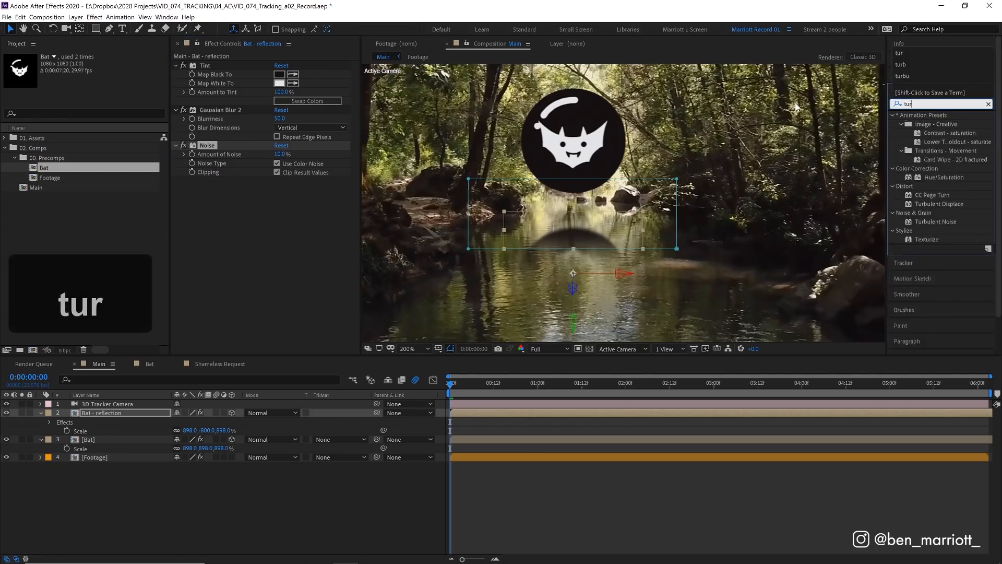
{"action": "left_click_drag", "start_coordinate": [939, 124], "coordinate": [281, 143]}
{"action": "left_click_drag", "start_coordinate": [211, 148], "coordinate": [209, 137]}
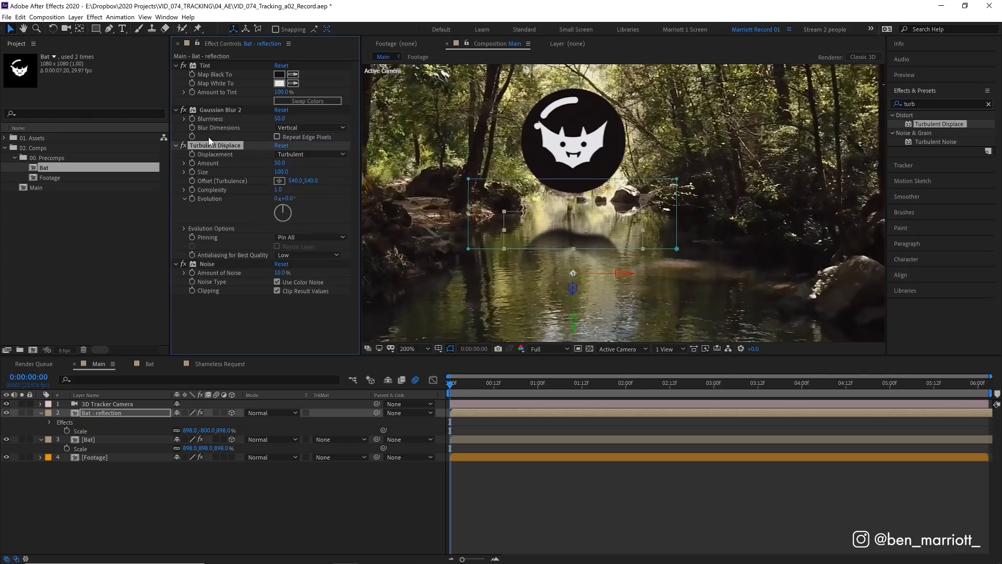
{"action": "left_click", "coordinate": [304, 153]}
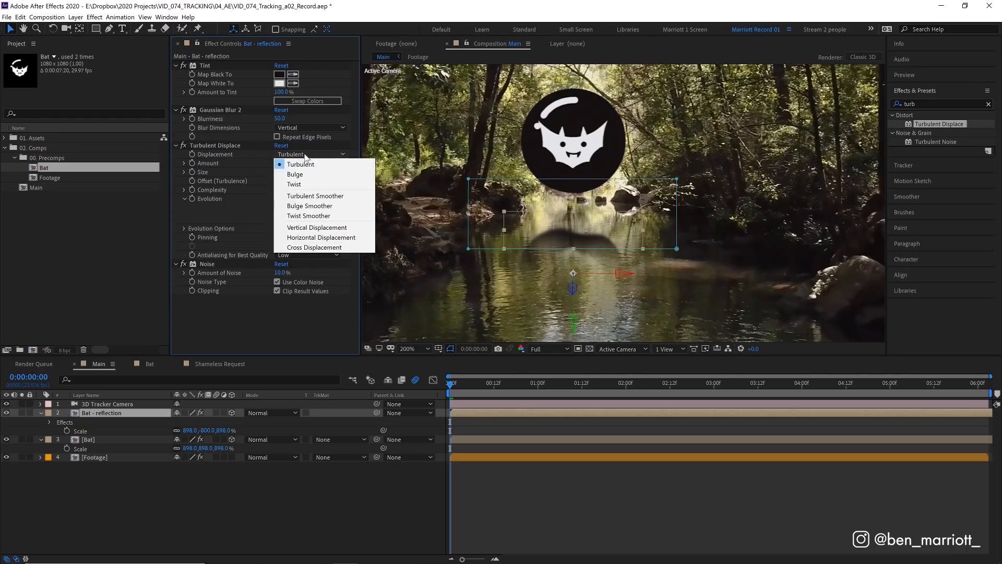
{"action": "left_click", "coordinate": [326, 238]}
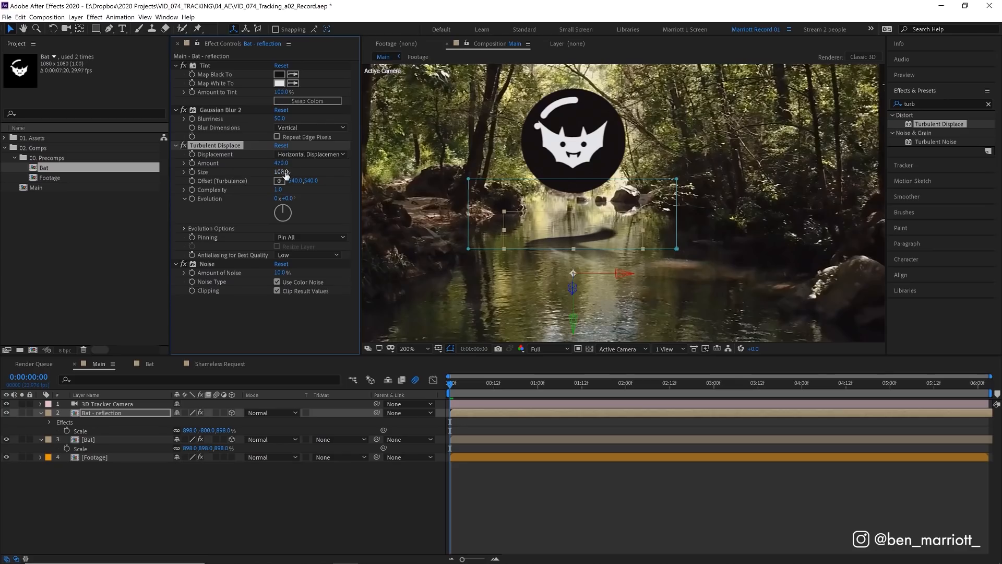
Step: Set the reflection's Turbulent Displace Size to 5 and check the ripples over the first frames
{"action": "left_click_drag", "start_coordinate": [282, 172], "coordinate": [238, 177]}
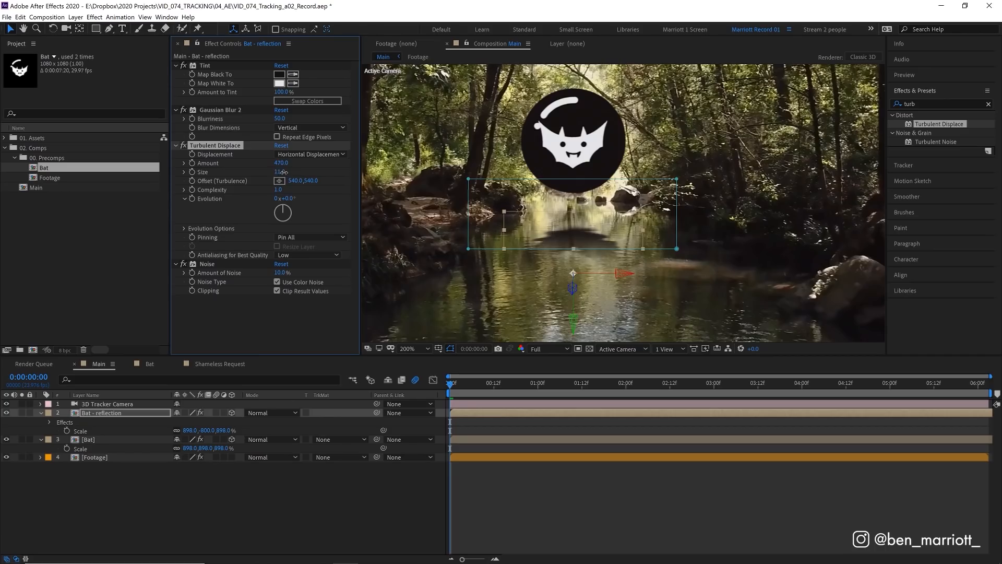
{"action": "type", "text": "4"}
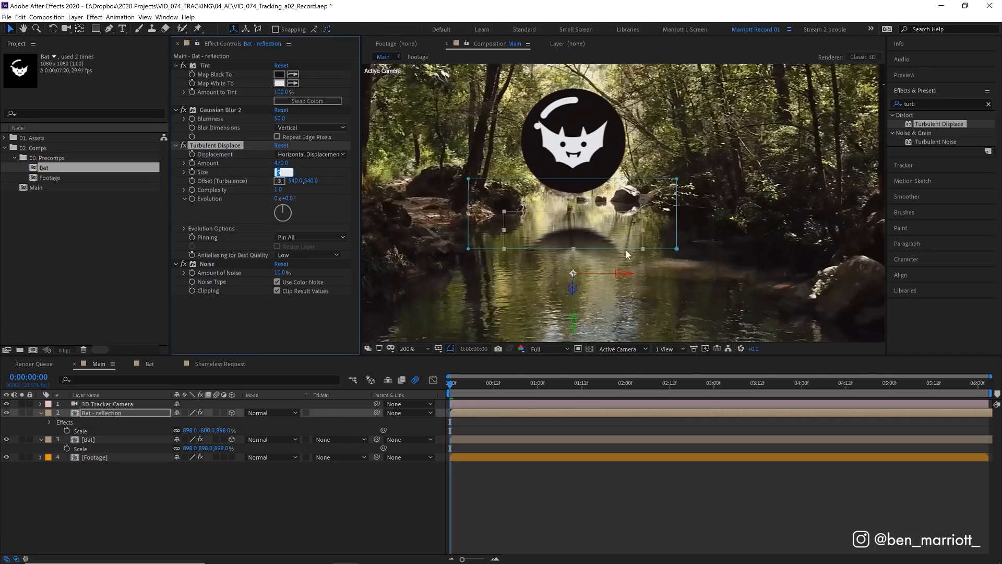
{"action": "key", "text": "Return"}
{"action": "left_click_drag", "start_coordinate": [474, 384], "coordinate": [450, 386]}
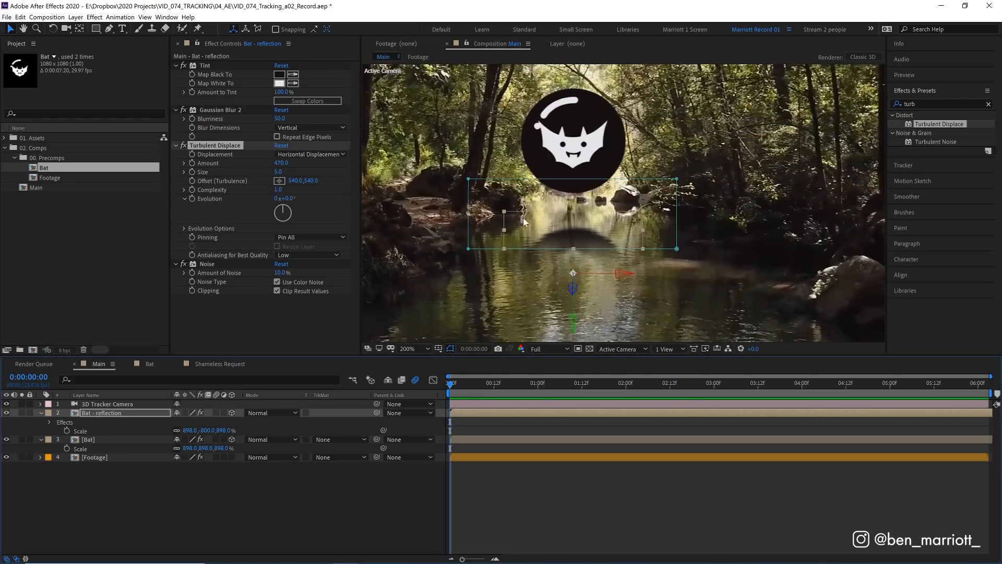
Step: Keyframe Turbulent Displace Evolution from 0 on the first frame to 1x+168° at the end, and play back the animation
{"action": "left_click", "coordinate": [192, 199]}
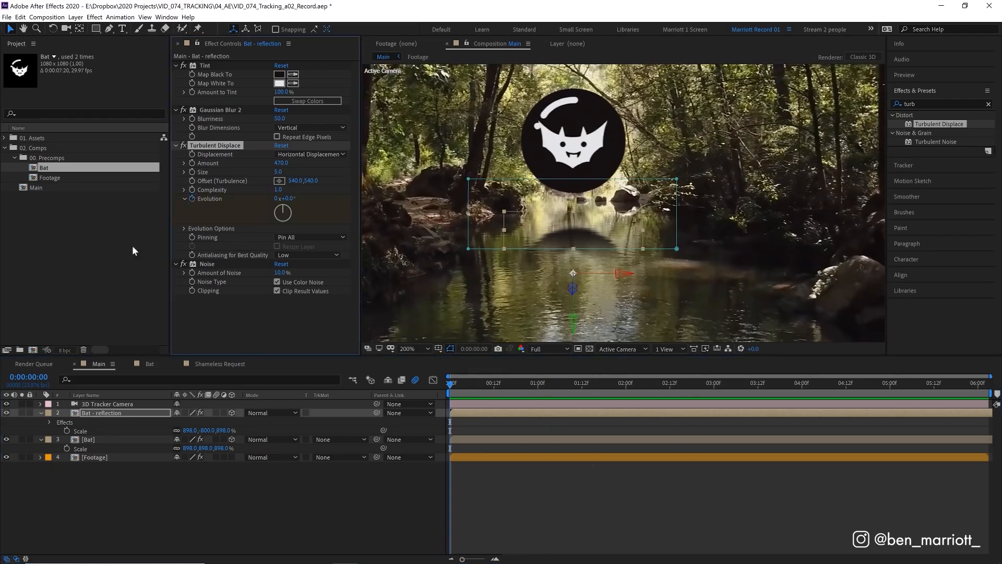
{"action": "key", "text": "space"}
{"action": "key", "text": "End"}
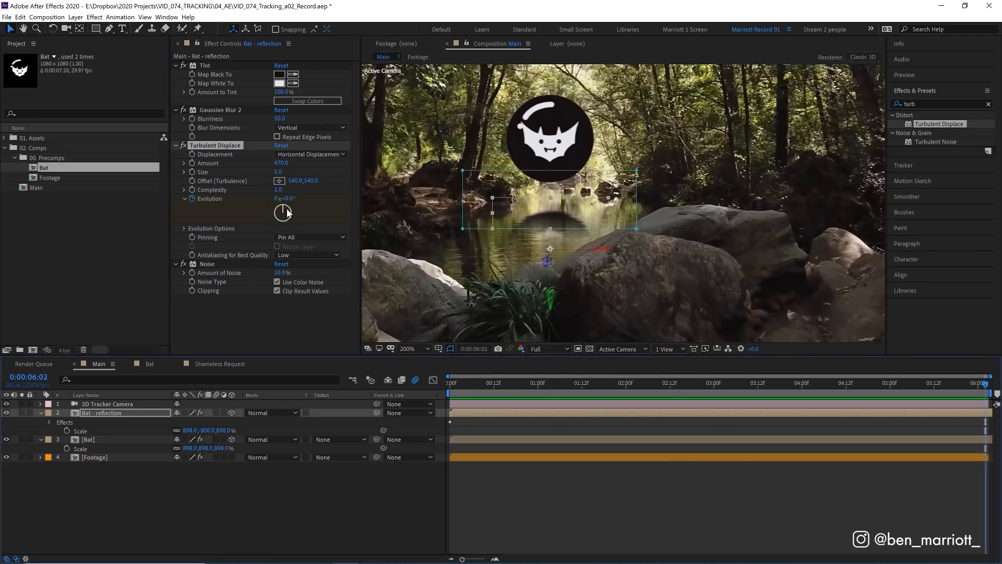
{"action": "left_click_drag", "start_coordinate": [288, 199], "coordinate": [409, 204]}
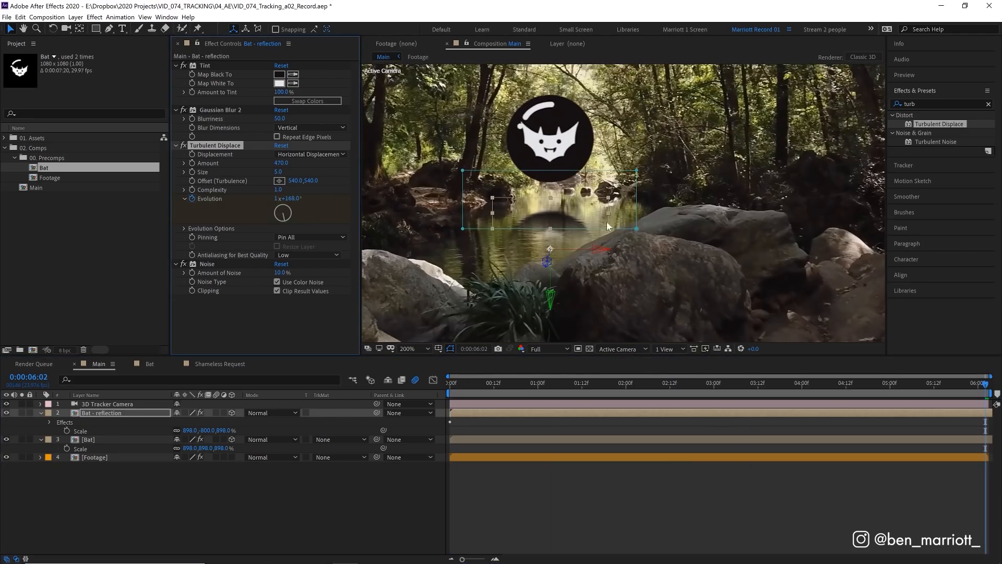
{"action": "key", "text": "Home"}
{"action": "key", "text": "space"}
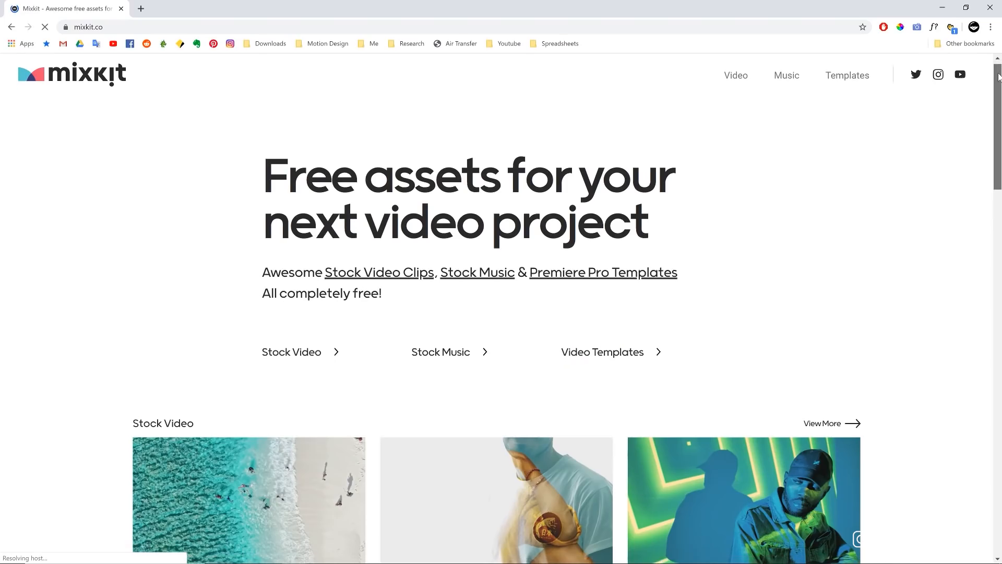
Step: Switch to the web browser, look through the Mixkit home page, and download the Exploding Ink underwater stock video
{"action": "scroll", "coordinate": [999, 90], "scroll_direction": "down", "scroll_amount": 2}
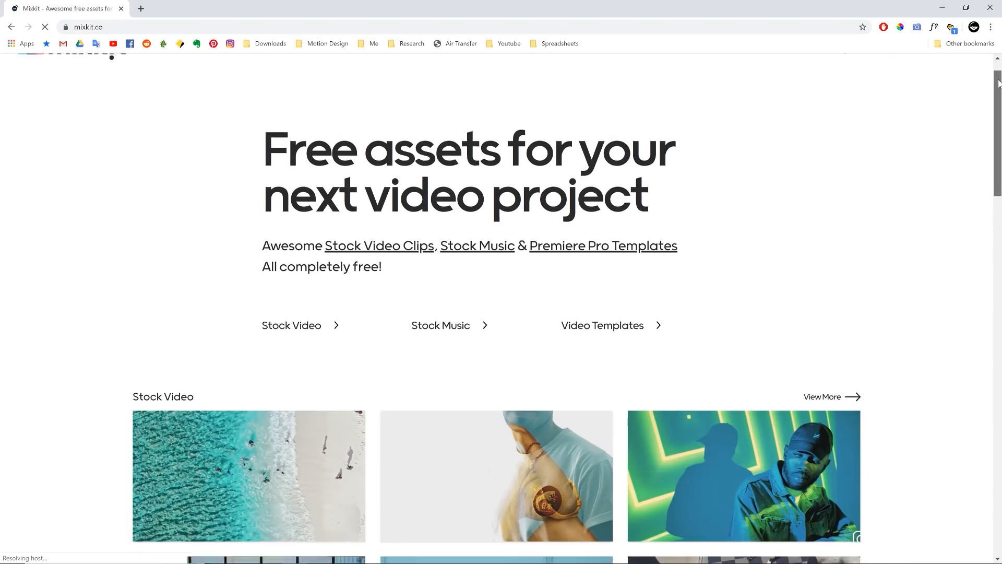
{"action": "left_click_drag", "start_coordinate": [999, 90], "coordinate": [995, 336]}
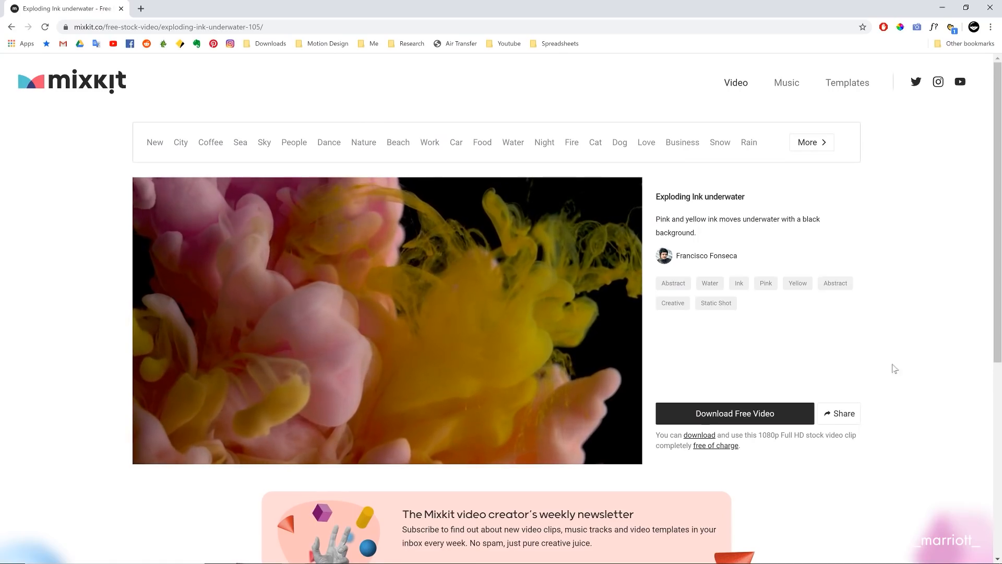
{"action": "left_click", "coordinate": [738, 414]}
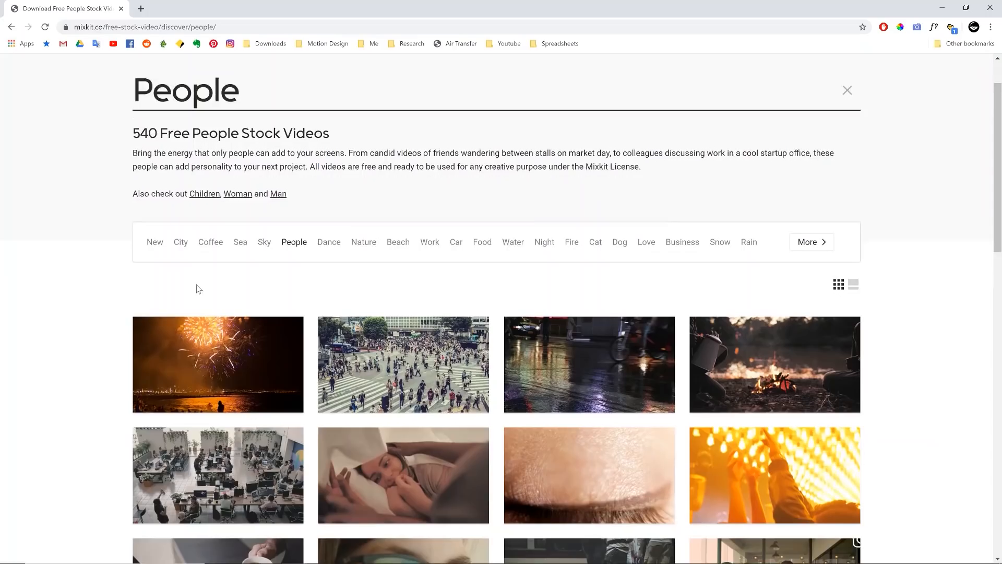
Step: Browse Mixkit's free stock video collections, examining the People, Beach and Background categories and the Forest stream in the sunlight clip
{"action": "scroll", "coordinate": [196, 286], "scroll_direction": "down", "scroll_amount": 1}
{"action": "scroll", "coordinate": [345, 235], "scroll_direction": "down", "scroll_amount": 1}
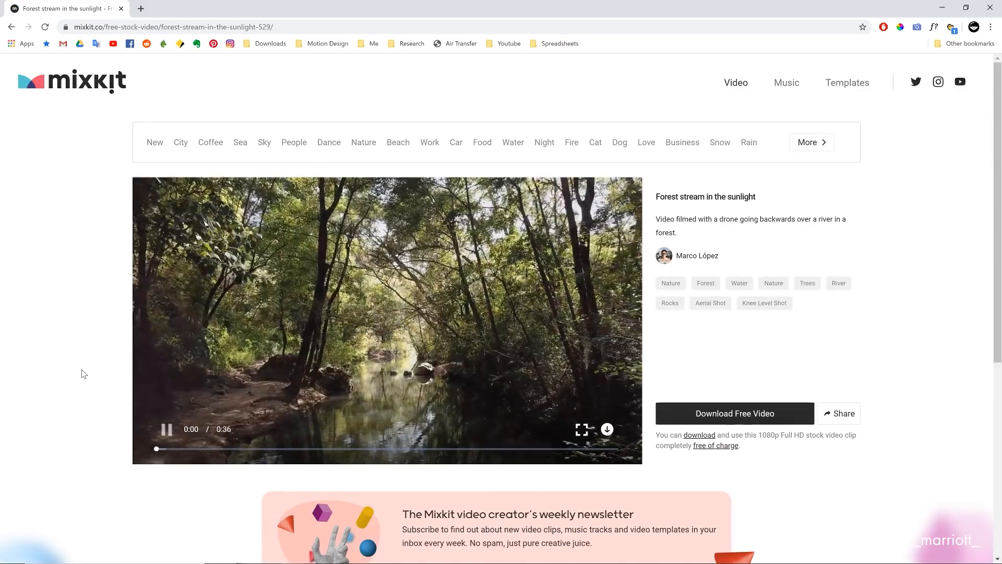
{"action": "left_click", "coordinate": [398, 142]}
{"action": "scroll", "coordinate": [397, 155], "scroll_direction": "down", "scroll_amount": 6}
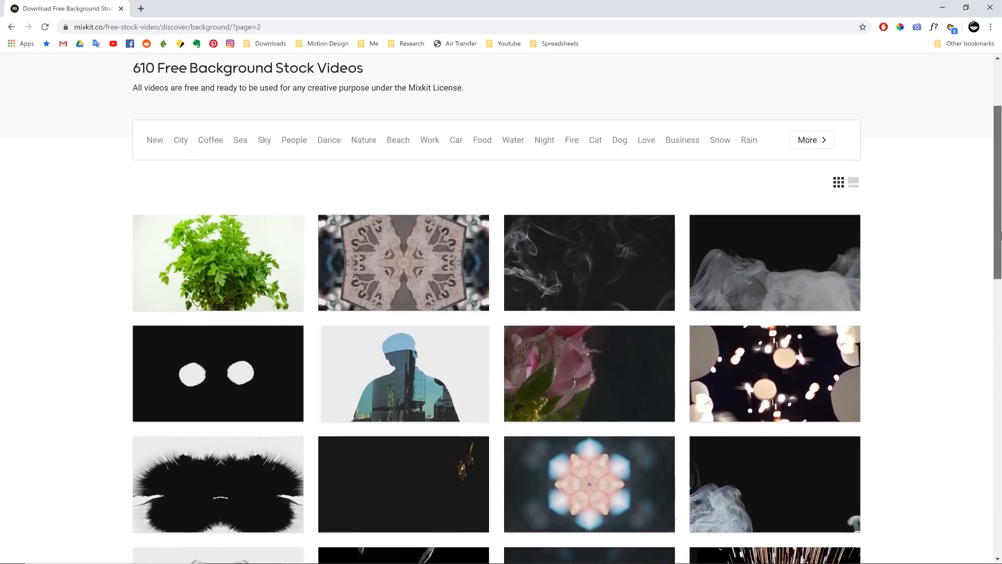
{"action": "scroll", "coordinate": [496, 313], "scroll_direction": "down", "scroll_amount": 3}
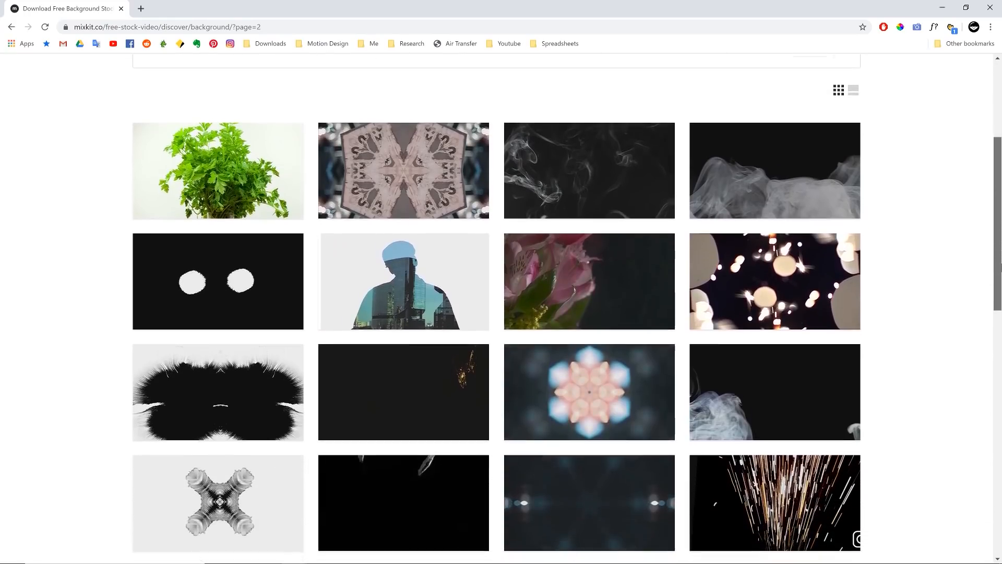
{"action": "left_click_drag", "start_coordinate": [1000, 266], "coordinate": [1001, 309]}
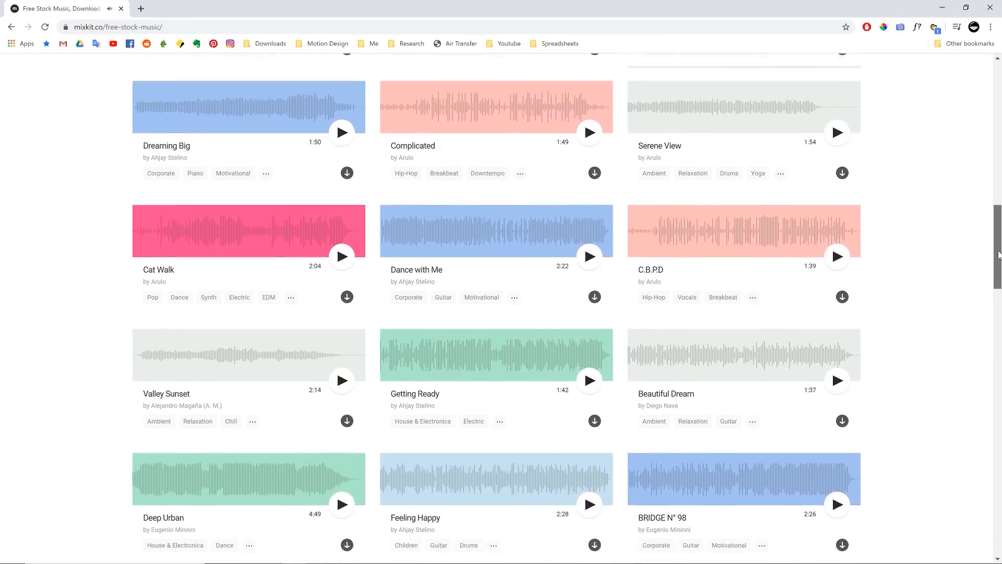
{"action": "left_click_drag", "start_coordinate": [1001, 261], "coordinate": [1000, 405]}
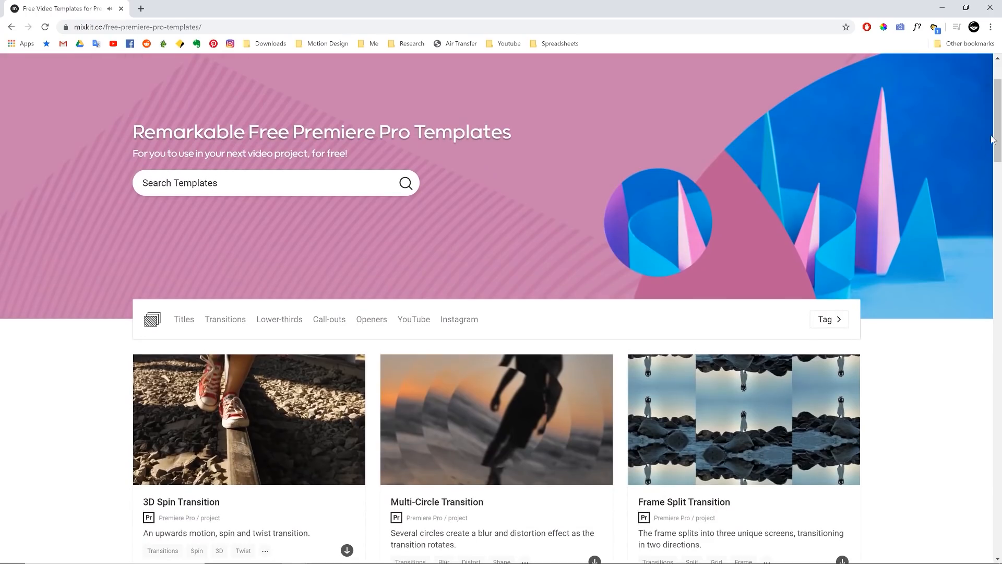
Step: Examine Mixkit's free stock music, its Instagram story Premiere Pro templates, and the Woman walking on beach towards boulders video
{"action": "left_click_drag", "start_coordinate": [993, 140], "coordinate": [992, 277]}
{"action": "left_click", "coordinate": [548, 282]}
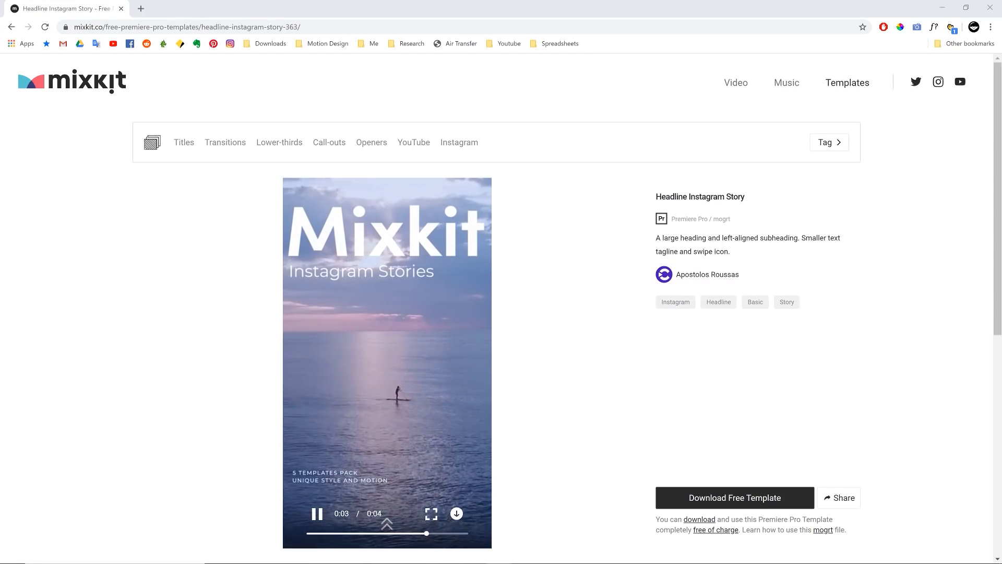
{"action": "left_click", "coordinate": [490, 355]}
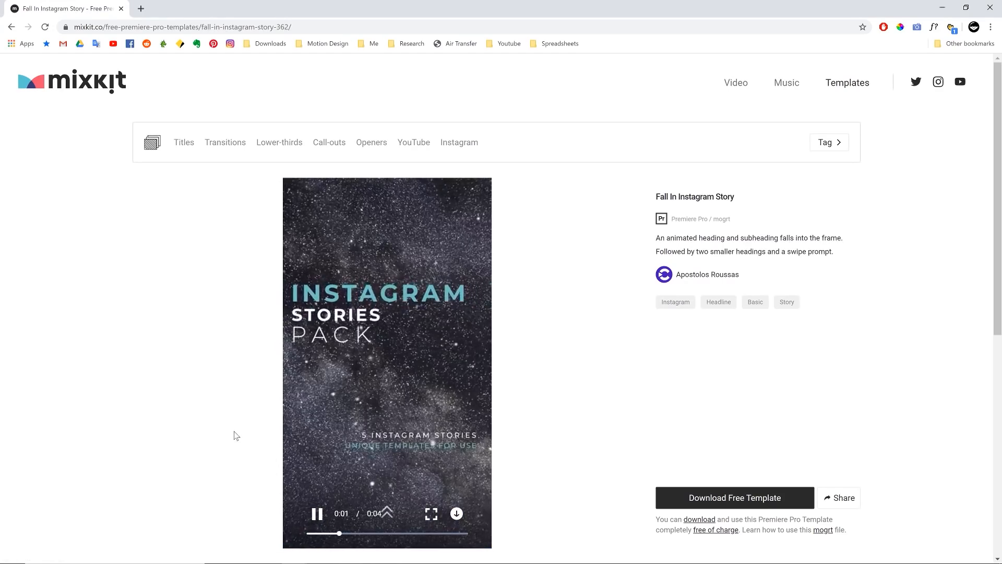
{"action": "left_click", "coordinate": [317, 535]}
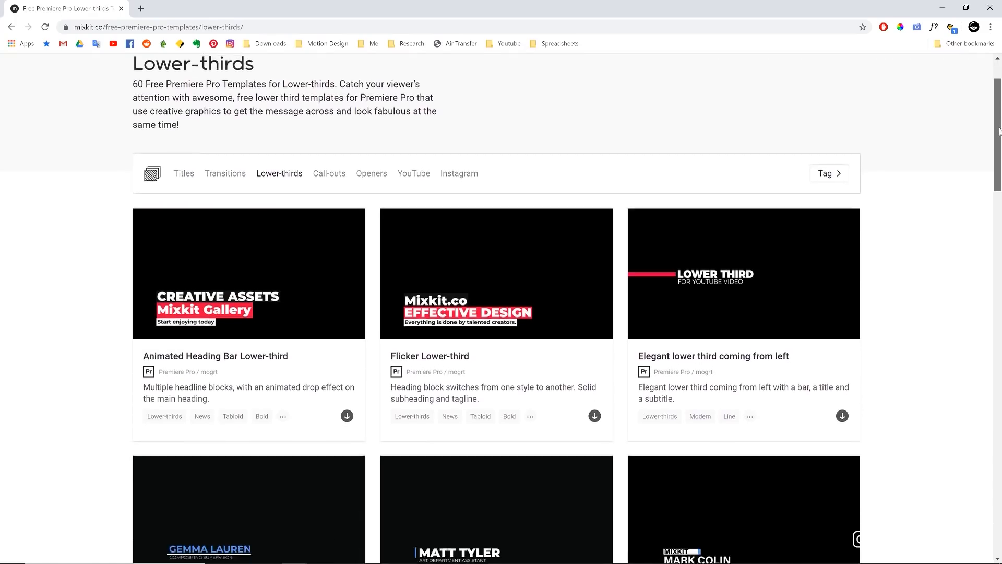
{"action": "scroll", "coordinate": [1000, 150], "scroll_direction": "down", "scroll_amount": 3}
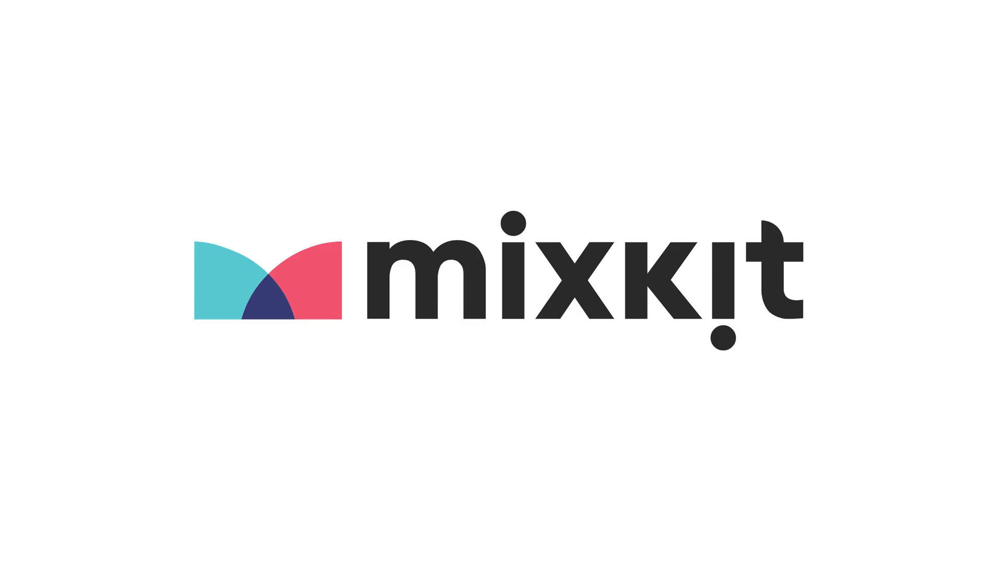
Step: Preview the animation, duplicate the Bat layer and name the copy Bat -spill
{"action": "key", "text": "space"}
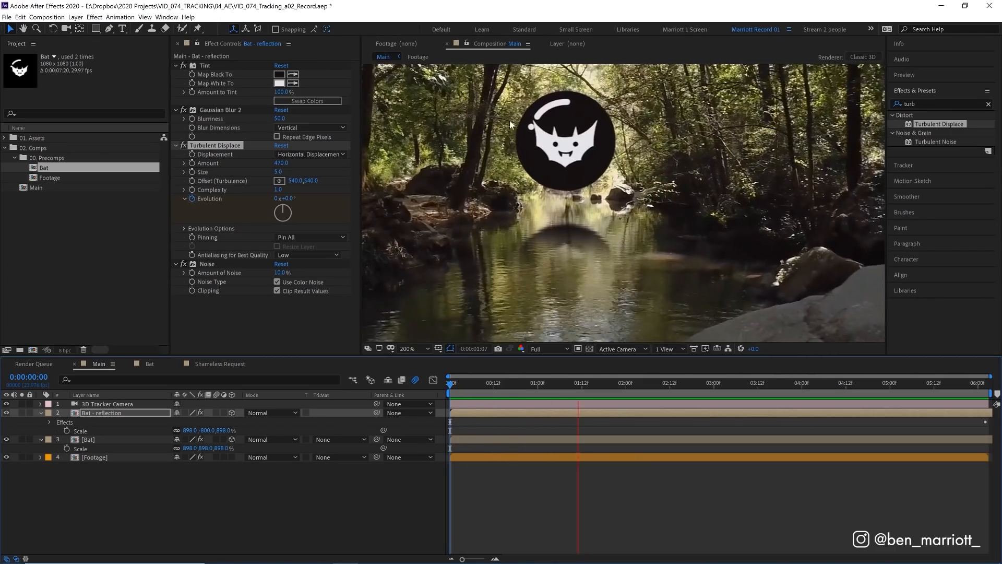
{"action": "key", "text": "space"}
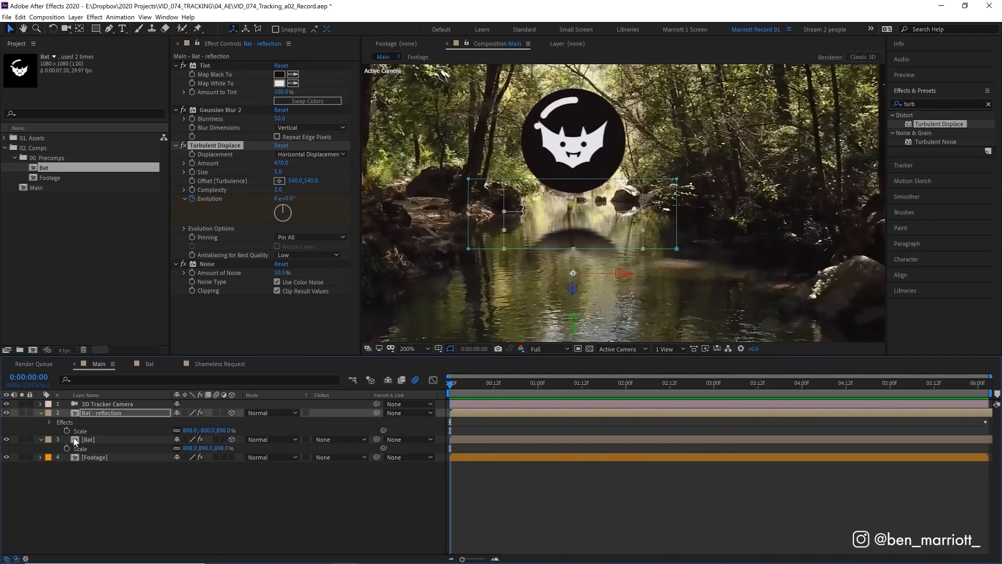
{"action": "left_click", "coordinate": [76, 441]}
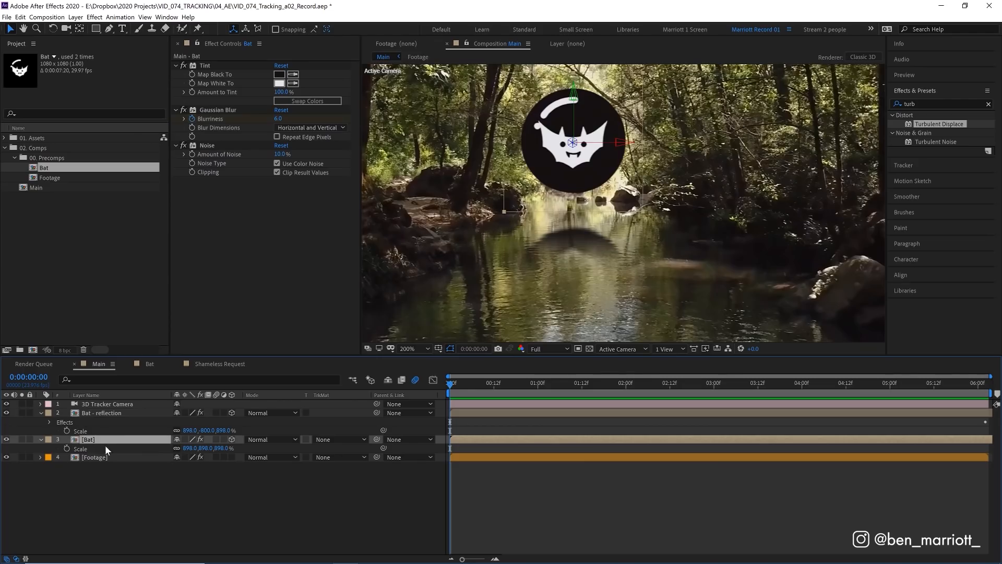
{"action": "key", "text": "ctrl+d"}
{"action": "key", "text": "Return"}
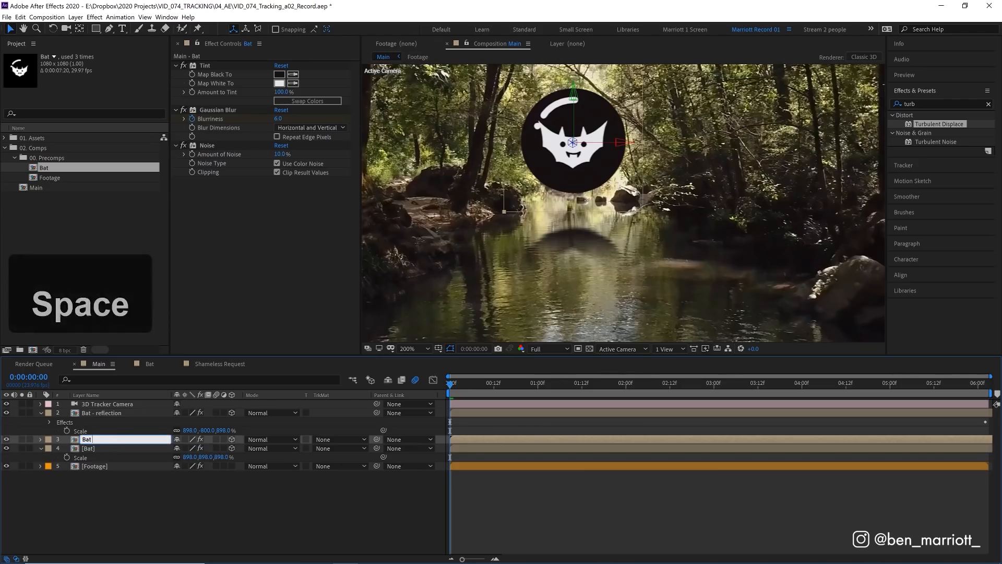
{"action": "type", "text": "-spill"}
{"action": "key", "text": "Return"}
Step: Apply a Fill effect to Bat -spill with a dark green color sampled from the surrounding forest
{"action": "left_click", "coordinate": [917, 104]}
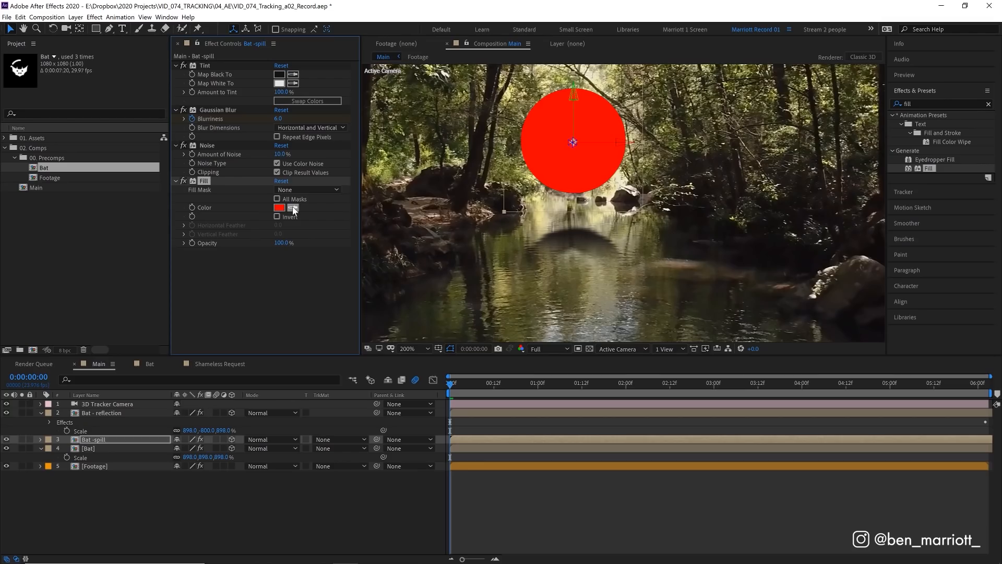
{"action": "left_click", "coordinate": [456, 144]}
{"action": "left_click", "coordinate": [523, 171]}
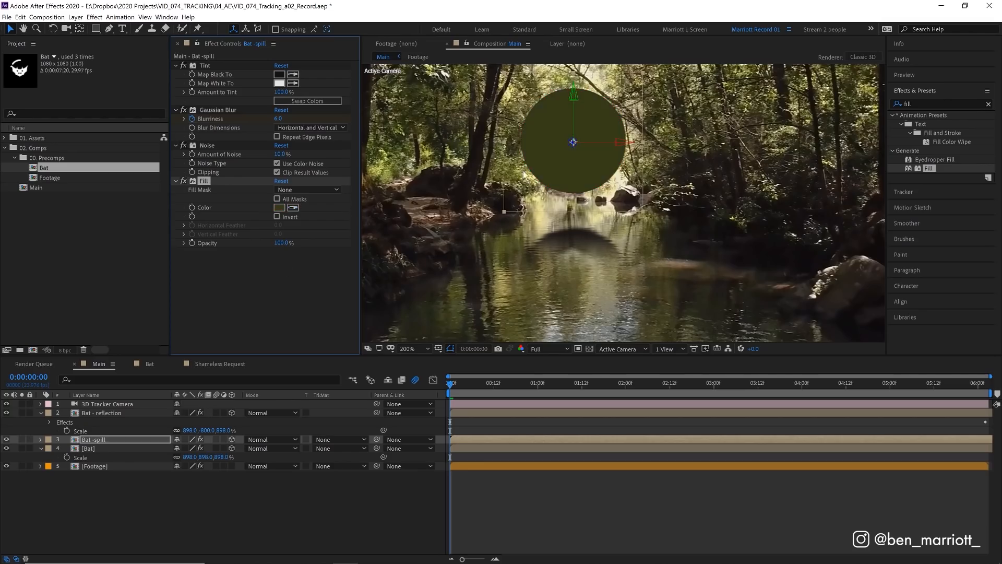
Step: Draw a curved Pen mask over most of the Bat -spill disc and invert it to leave color along the lower edge
{"action": "left_click_drag", "start_coordinate": [627, 142], "coordinate": [631, 196]}
{"action": "left_click", "coordinate": [110, 28]}
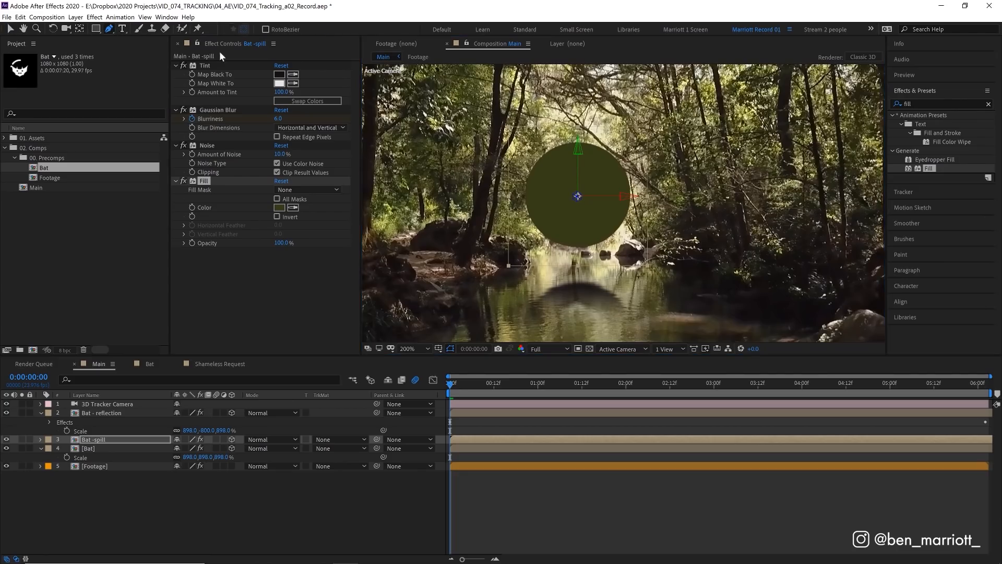
{"action": "left_click_drag", "start_coordinate": [641, 154], "coordinate": [655, 164]}
{"action": "mouse_move", "coordinate": [585, 242]}
{"action": "left_mouse_down"}
{"action": "mouse_move", "coordinate": [555, 249]}
{"action": "mouse_move", "coordinate": [594, 238]}
{"action": "left_mouse_up"}
{"action": "left_click", "coordinate": [546, 155]}
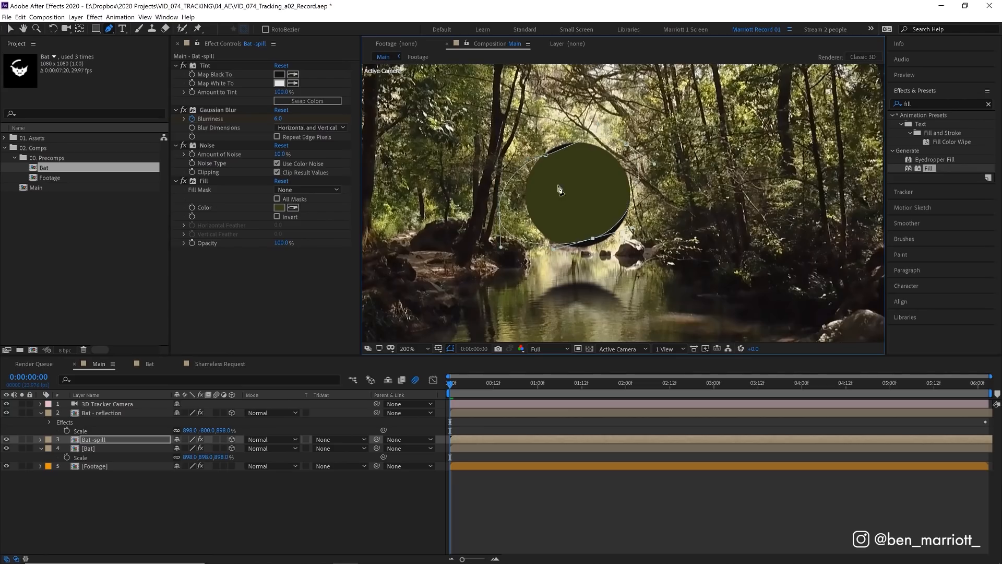
{"action": "key", "text": "m"}
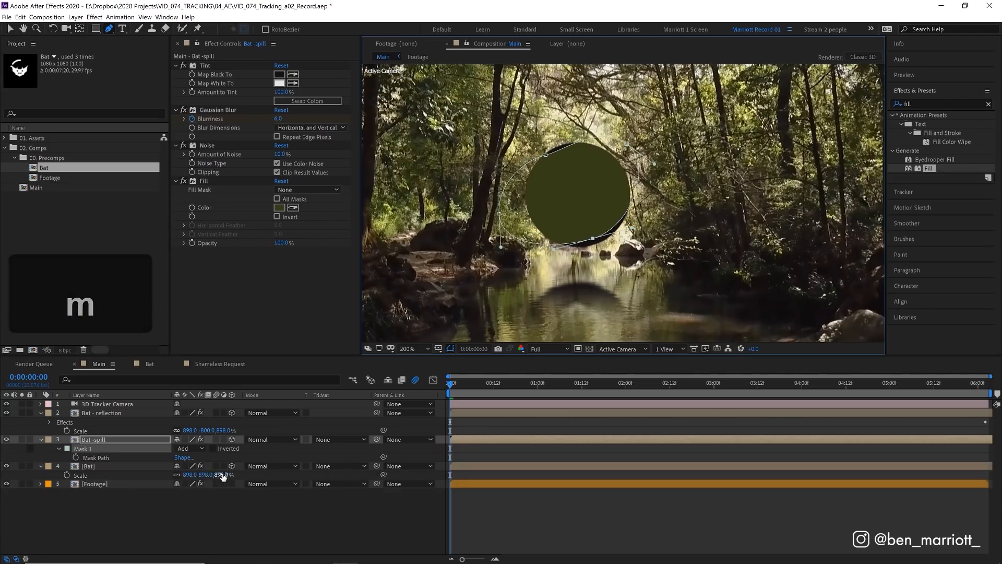
{"action": "left_click", "coordinate": [212, 448]}
{"action": "left_click_drag", "start_coordinate": [596, 239], "coordinate": [600, 241]}
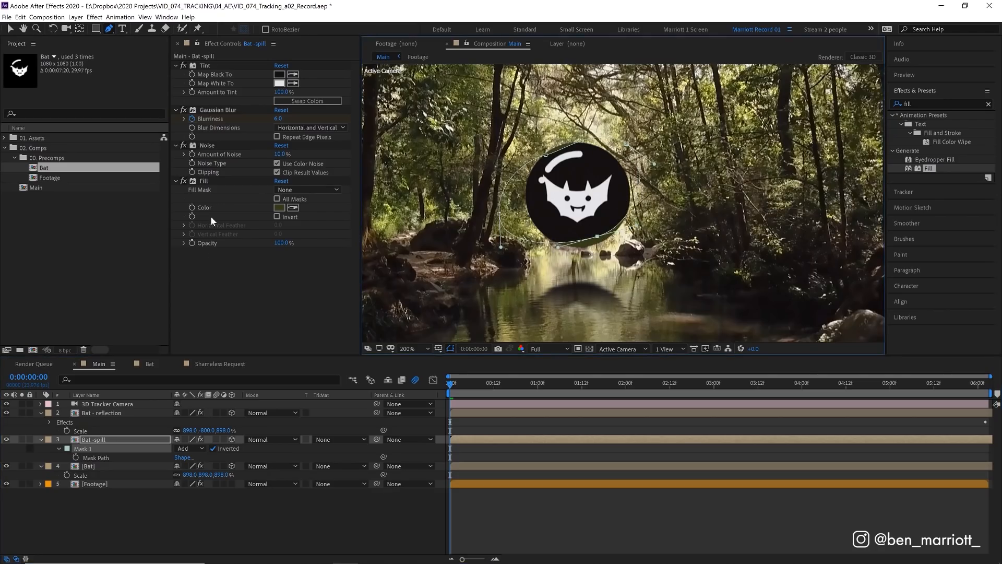
Step: Feather the Bat -spill mask by 307 pixels, adjust its shape, and compare the disc with and without the spill layer
{"action": "key", "text": "f"}
{"action": "left_click_drag", "start_coordinate": [195, 457], "coordinate": [290, 458]}
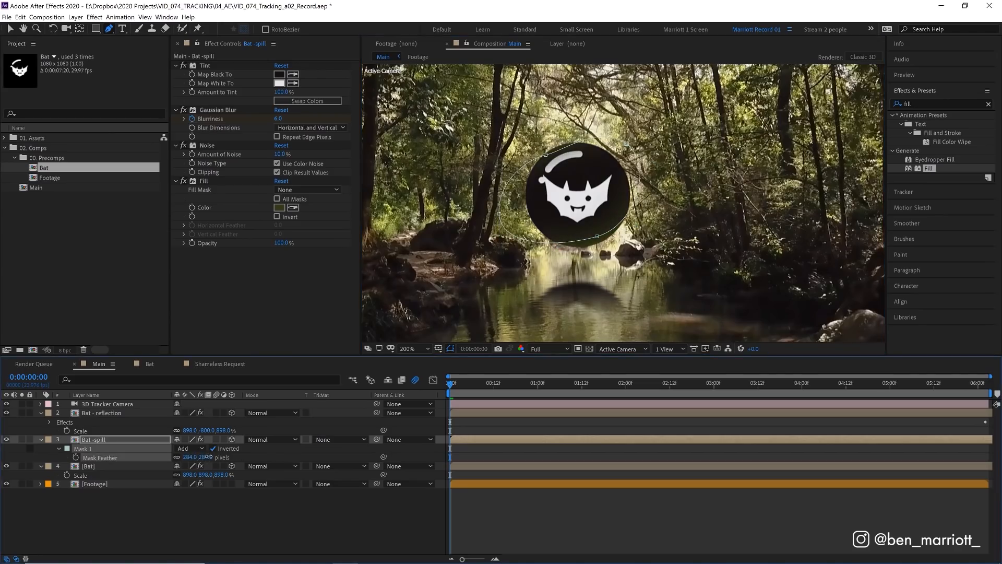
{"action": "left_click_drag", "start_coordinate": [216, 457], "coordinate": [220, 457]}
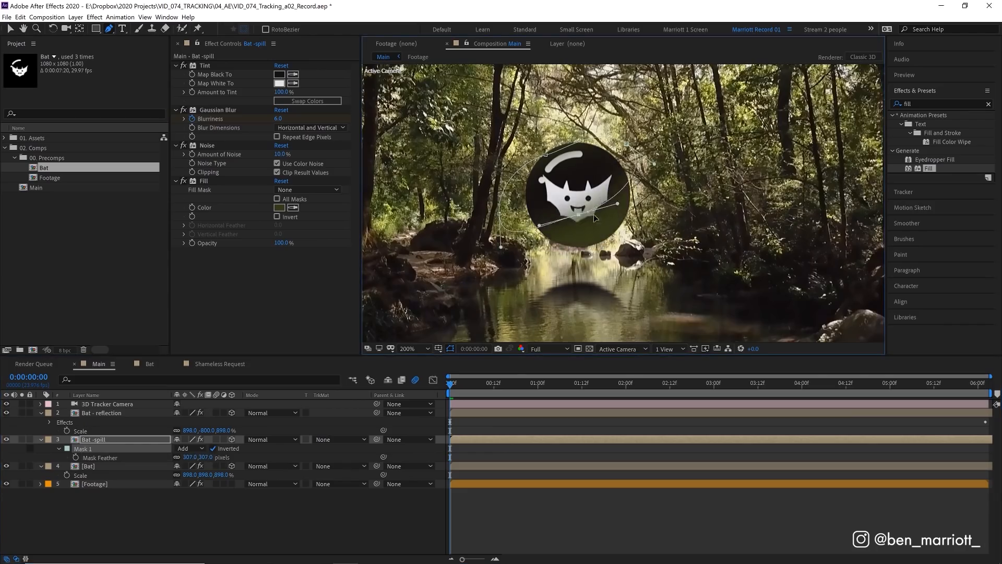
{"action": "left_click_drag", "start_coordinate": [593, 243], "coordinate": [596, 244]}
{"action": "left_click_drag", "start_coordinate": [546, 155], "coordinate": [529, 166]}
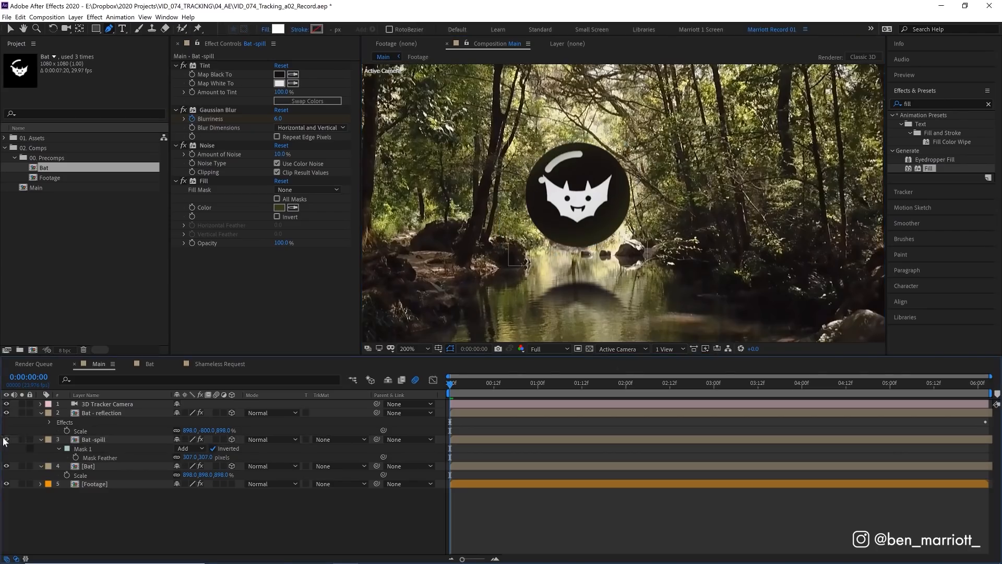
{"action": "left_click", "coordinate": [6, 440]}
{"action": "left_click", "coordinate": [7, 439]}
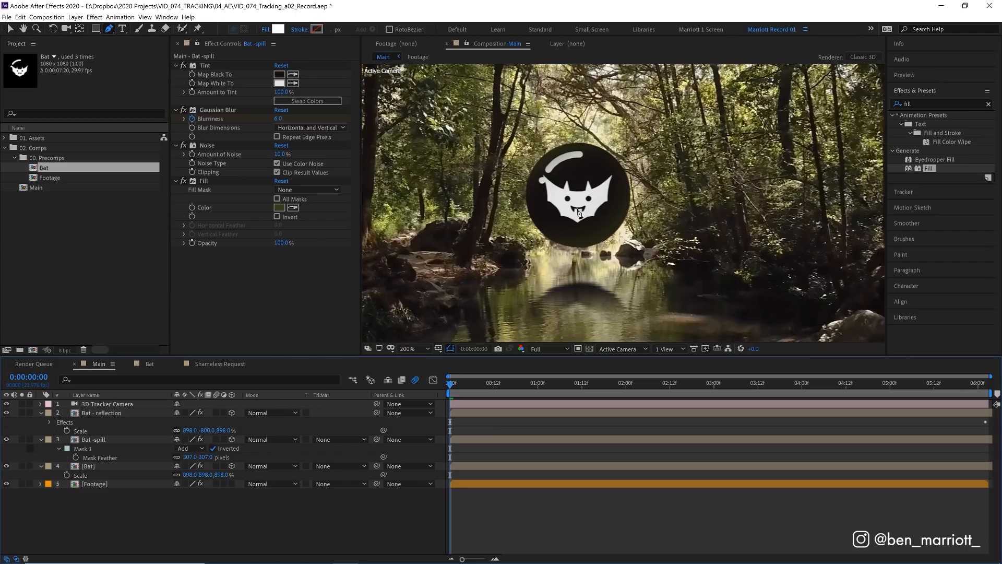
Step: Duplicate Bat -spill as a layer named Bat - matte, label it purple and hide it
{"action": "left_click", "coordinate": [114, 440]}
{"action": "key", "text": "ctrl+d"}
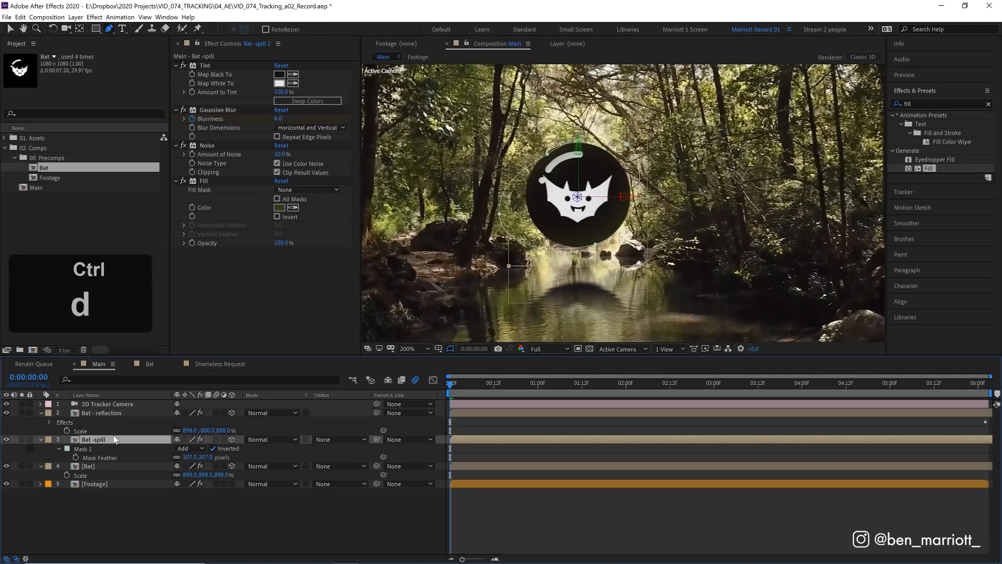
{"action": "key", "text": "Return"}
{"action": "type", "text": "Bat - matte"}
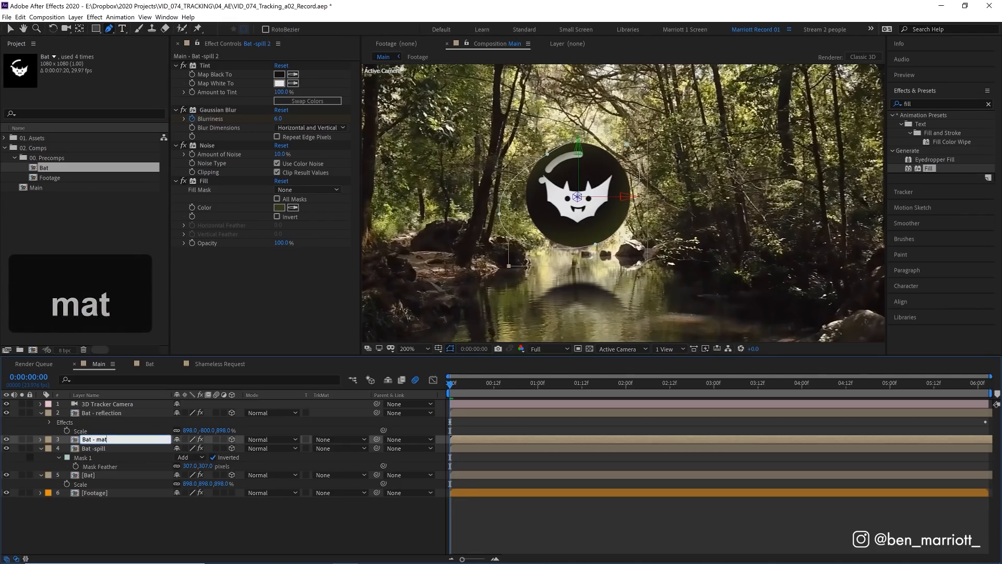
{"action": "left_click", "coordinate": [48, 439]}
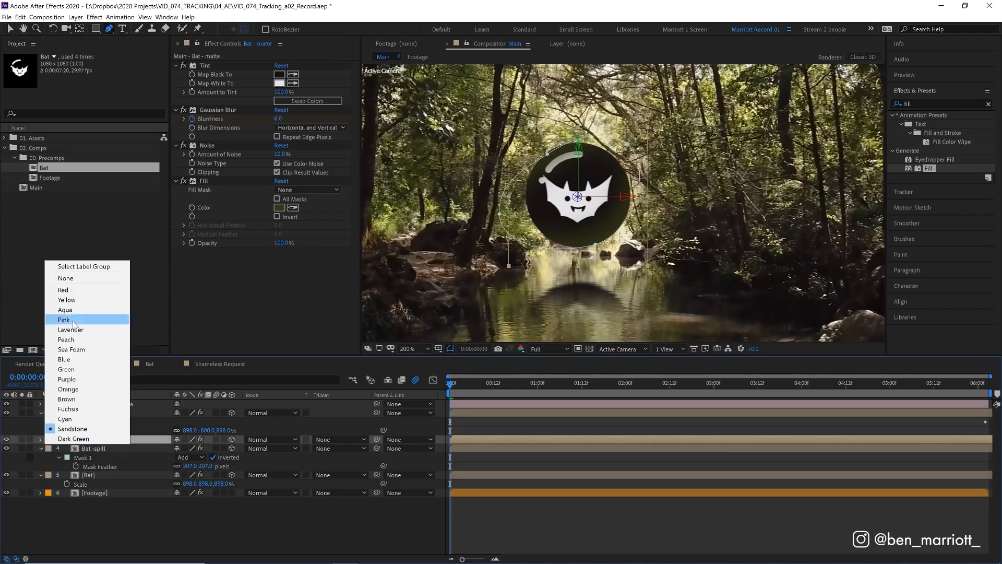
{"action": "left_click", "coordinate": [68, 378]}
{"action": "left_click", "coordinate": [6, 439]}
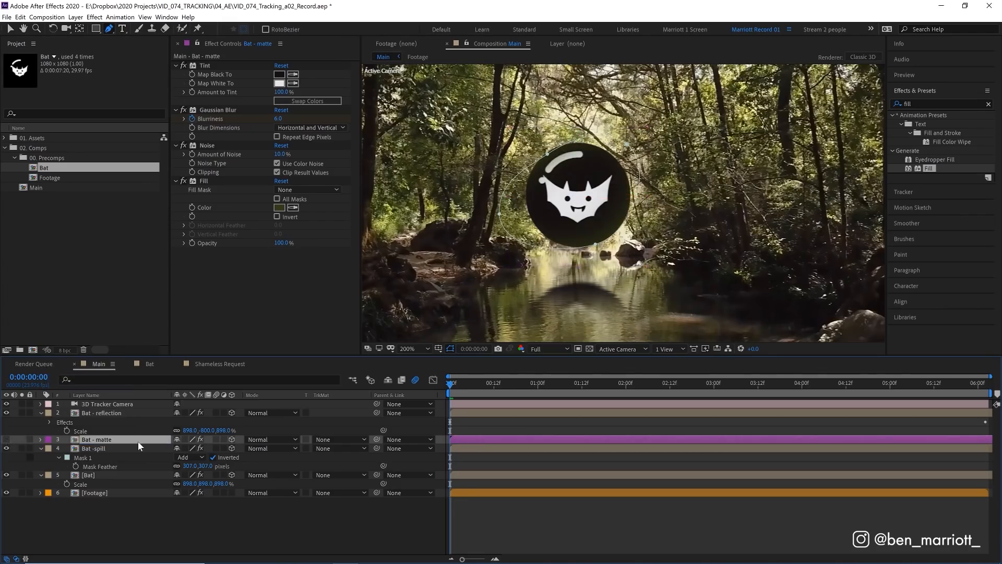
Step: Duplicate the Footage layer, place the copy directly below Bat - matte and set its track matte to Alpha
{"action": "left_click", "coordinate": [104, 493]}
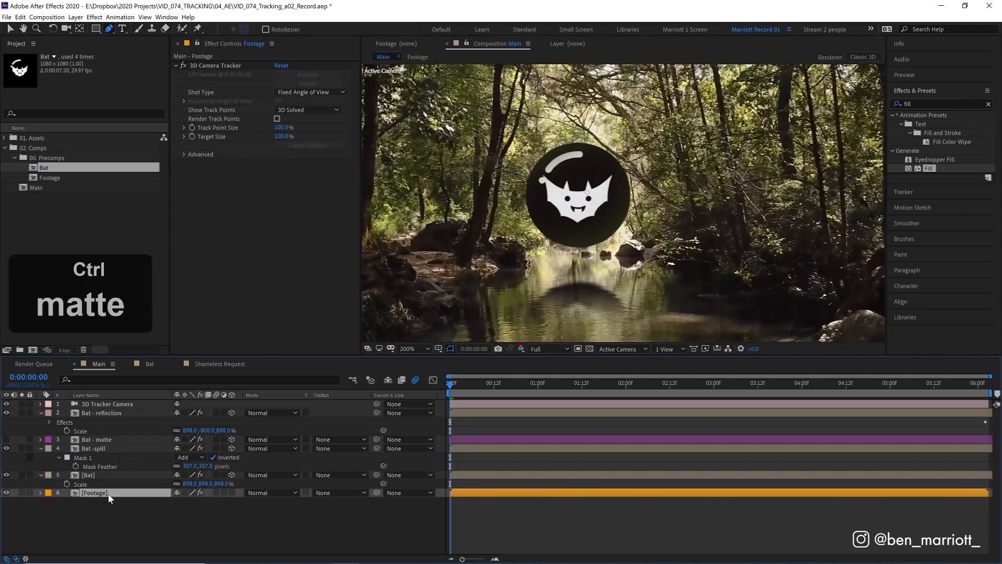
{"action": "key", "text": "ctrl+d"}
{"action": "left_click_drag", "start_coordinate": [97, 495], "coordinate": [100, 442]}
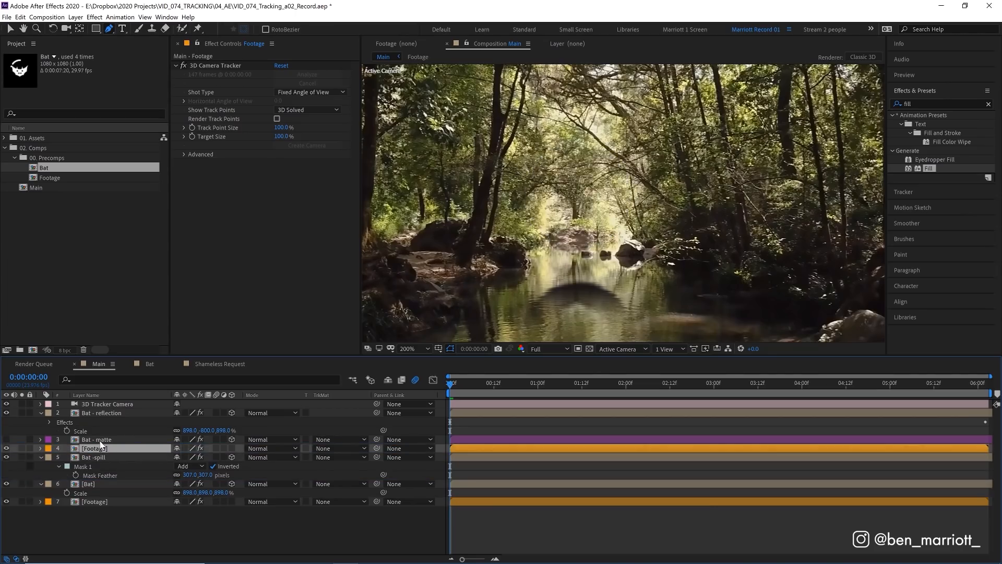
{"action": "left_click", "coordinate": [336, 449]}
{"action": "left_click", "coordinate": [342, 468]}
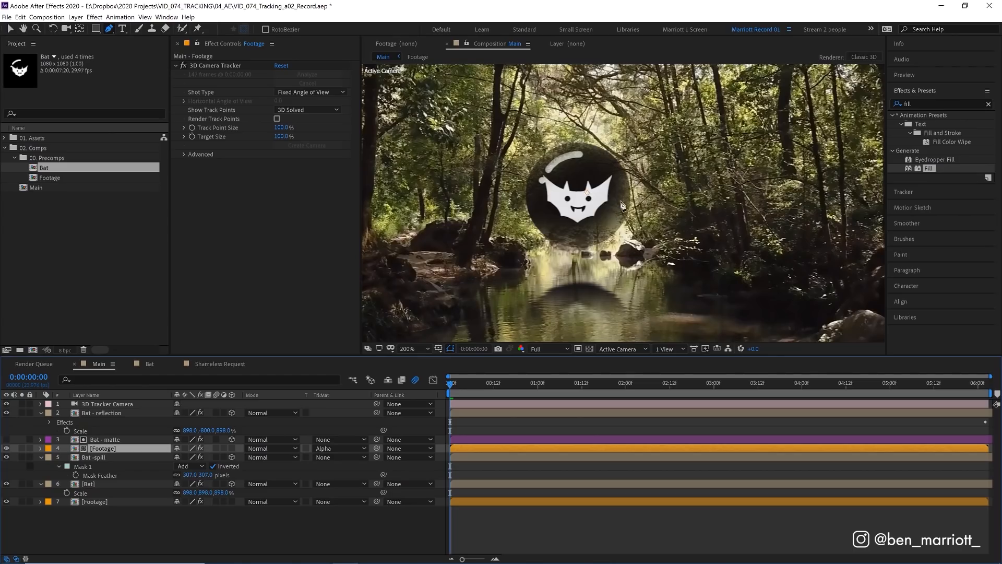
Step: Shift the matted Footage copy upward to reposition the scenery inside the bat disc
{"action": "key", "text": "v"}
{"action": "left_click_drag", "start_coordinate": [631, 277], "coordinate": [642, 166]}
{"action": "left_click_drag", "start_coordinate": [635, 271], "coordinate": [619, 243]}
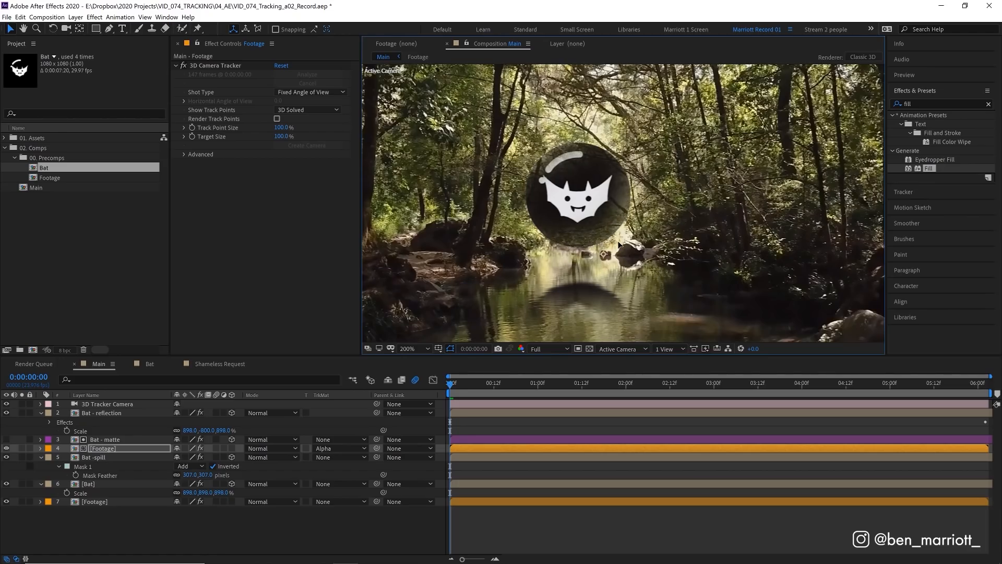
{"action": "scroll", "coordinate": [621, 242], "scroll_direction": "down", "scroll_amount": 4}
{"action": "scroll", "coordinate": [631, 239], "scroll_direction": "up", "scroll_amount": 2}
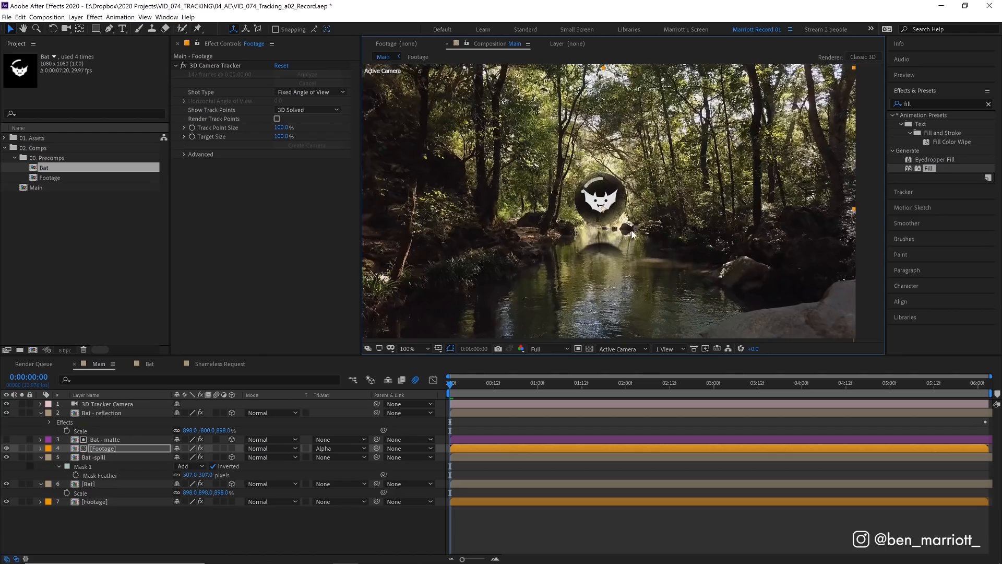
Step: Rotate the matted Footage copy 180° and preview the result in motion
{"action": "key", "text": "r"}
{"action": "left_click", "coordinate": [186, 458]}
{"action": "type", "text": "180"}
{"action": "key", "text": "Return"}
{"action": "scroll", "coordinate": [623, 202], "scroll_direction": "up", "scroll_amount": 2}
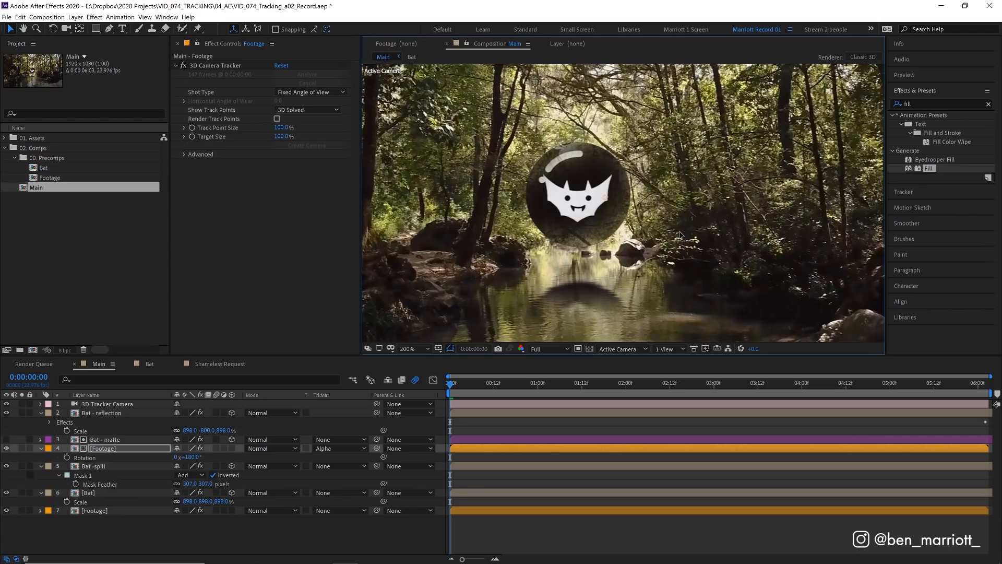
{"action": "key", "text": "space"}
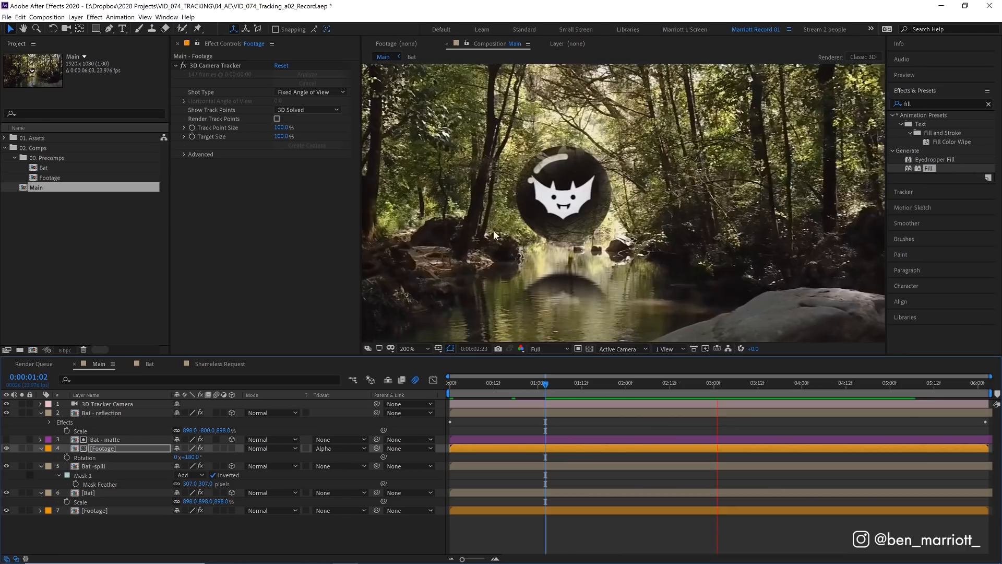
{"action": "left_click_drag", "start_coordinate": [547, 384], "coordinate": [488, 372]}
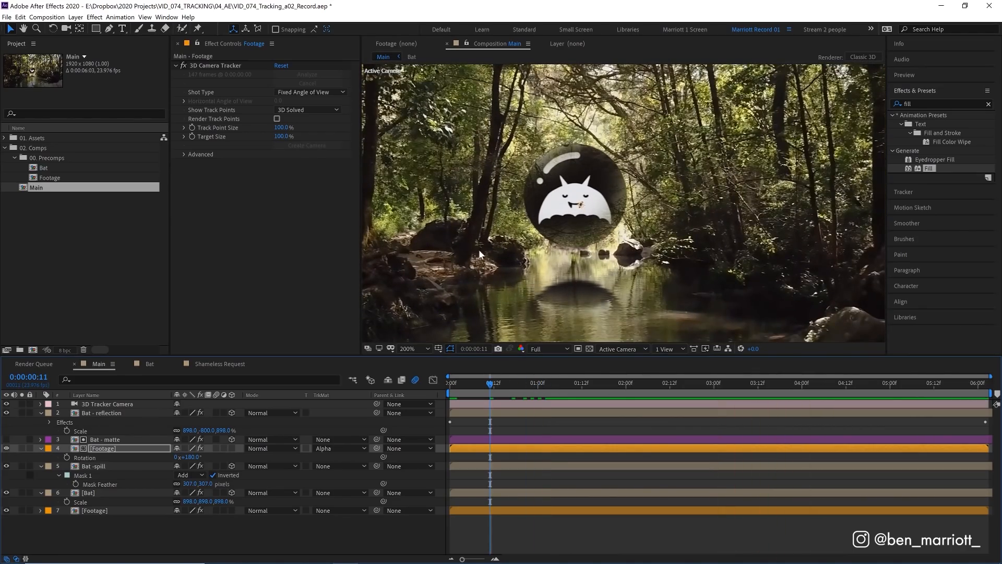
Step: Apply Gaussian Blur to the matted Footage copy with a Blurriness of 15
{"action": "left_click", "coordinate": [919, 104]}
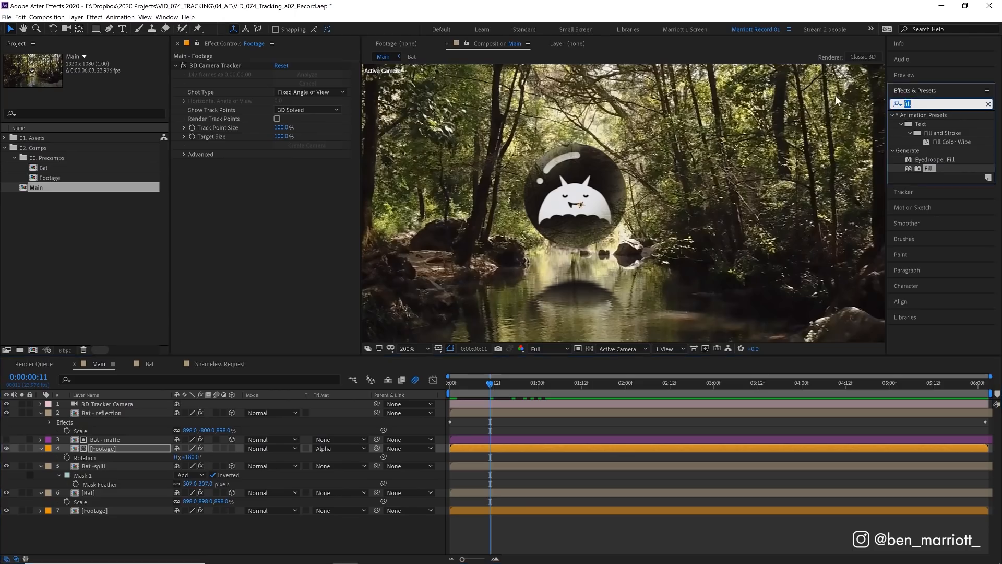
{"action": "type", "text": "gauss"}
{"action": "double_click", "coordinate": [942, 124]}
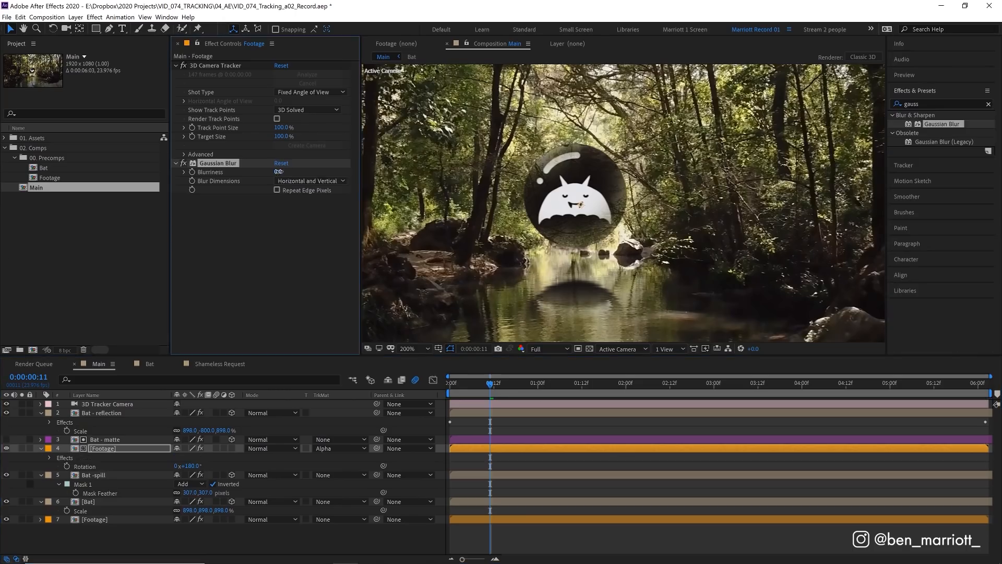
{"action": "left_click", "coordinate": [280, 172]}
{"action": "type", "text": "20"}
{"action": "key", "text": "Return"}
{"action": "left_click", "coordinate": [281, 172]}
{"action": "type", "text": "15"}
{"action": "key", "text": "Return"}
Step: Apply the Bulge effect to the matted Footage copy and center it on the bat at the first frame, about 965.5, 554
{"action": "left_click", "coordinate": [924, 104]}
{"action": "type", "text": "bulge"}
{"action": "left_click_drag", "start_coordinate": [923, 123], "coordinate": [591, 201]}
{"action": "left_click_drag", "start_coordinate": [484, 383], "coordinate": [433, 390]}
{"action": "left_click_drag", "start_coordinate": [590, 208], "coordinate": [603, 210]}
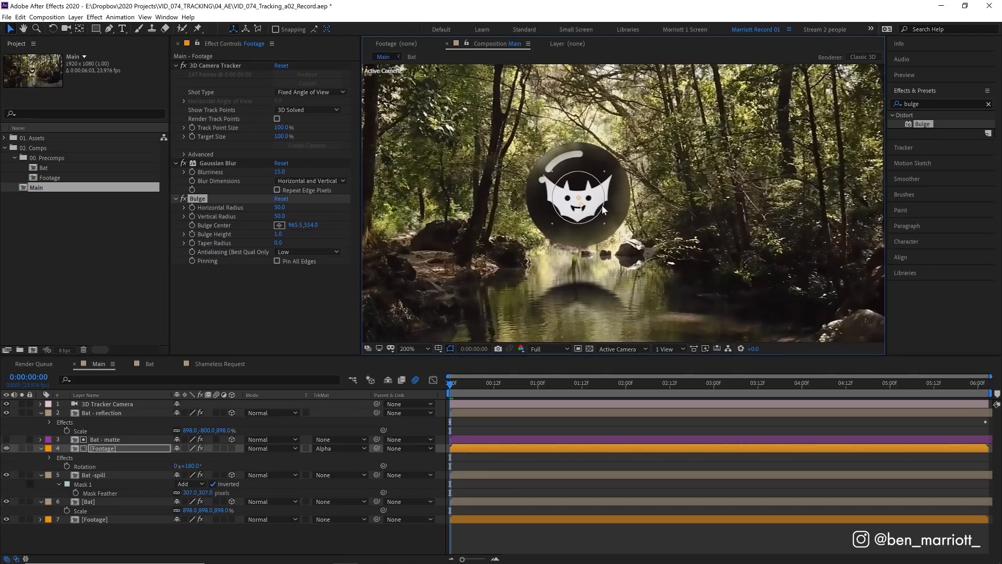
Step: Set the Bulge to a 102 horizontal and 101 vertical radius, height 4.0, and center 965, 559 to fit the disc
{"action": "left_click_drag", "start_coordinate": [280, 208], "coordinate": [308, 218]}
{"action": "mouse_move", "coordinate": [607, 206]}
{"action": "left_mouse_down"}
{"action": "mouse_move", "coordinate": [593, 218]}
{"action": "mouse_move", "coordinate": [606, 209]}
{"action": "mouse_move", "coordinate": [579, 203]}
{"action": "mouse_move", "coordinate": [609, 224]}
{"action": "mouse_move", "coordinate": [583, 218]}
{"action": "mouse_move", "coordinate": [608, 211]}
{"action": "left_mouse_up"}
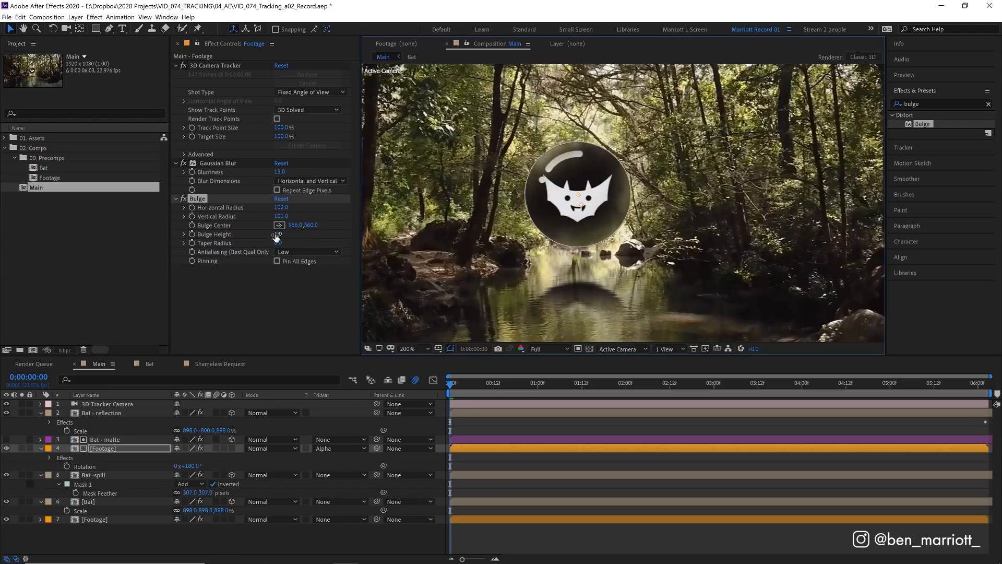
{"action": "left_click_drag", "start_coordinate": [276, 235], "coordinate": [453, 225]}
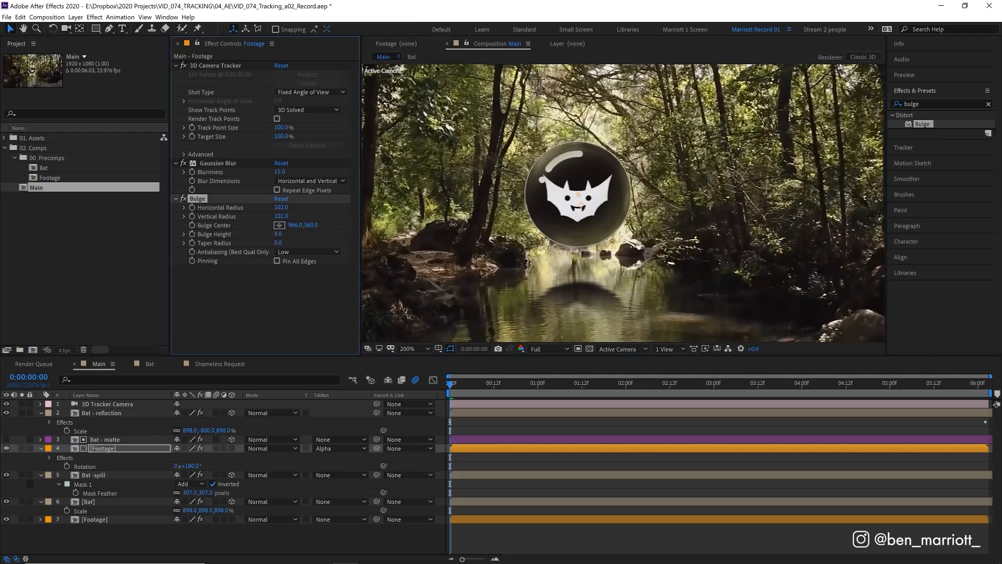
{"action": "left_click_drag", "start_coordinate": [571, 227], "coordinate": [571, 227]}
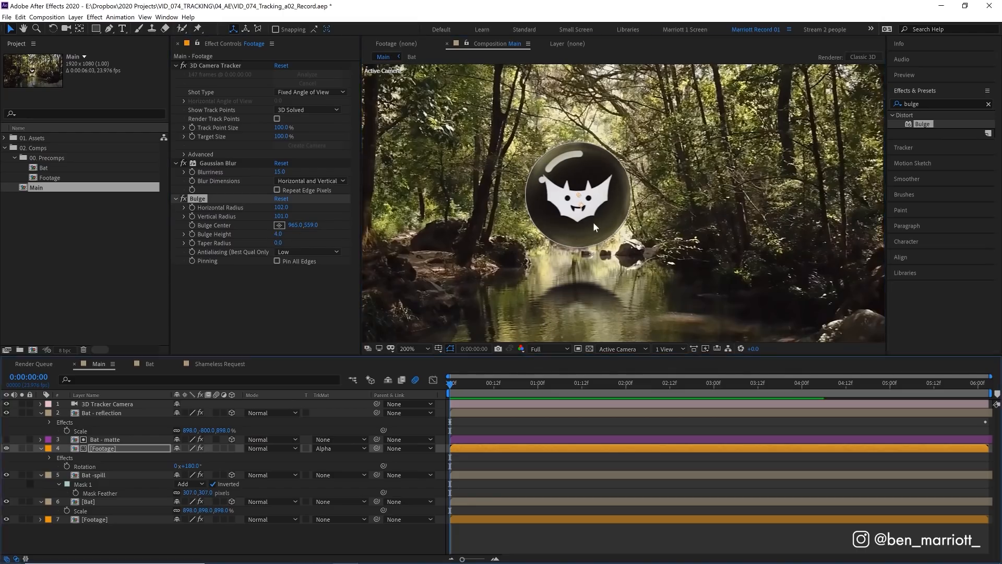
Step: Play back and scrub through the composition to check how the bulge lines up with the moving bat disc
{"action": "key", "text": "space"}
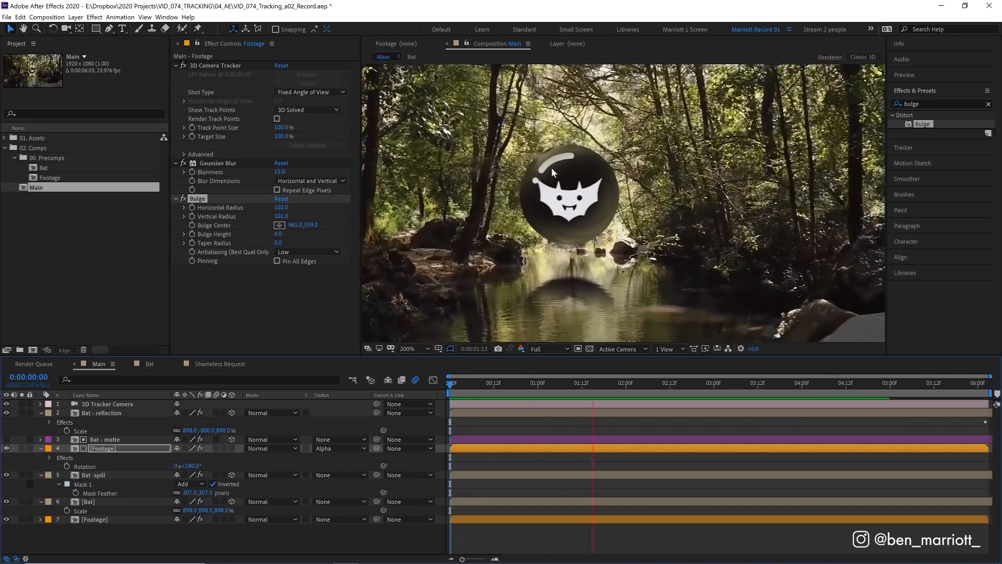
{"action": "key", "text": "space"}
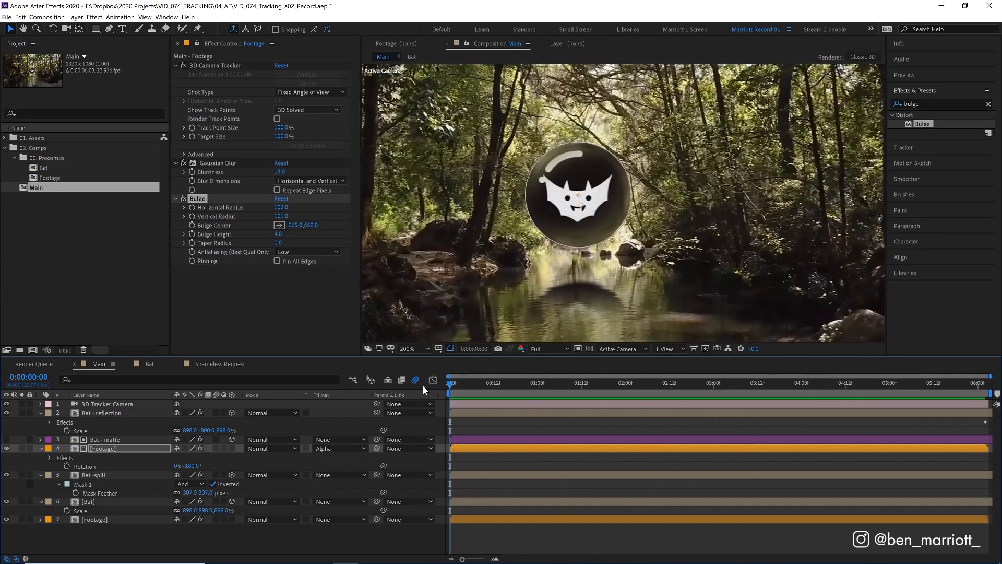
{"action": "left_click_drag", "start_coordinate": [450, 384], "coordinate": [587, 384]}
{"action": "key", "text": "space"}
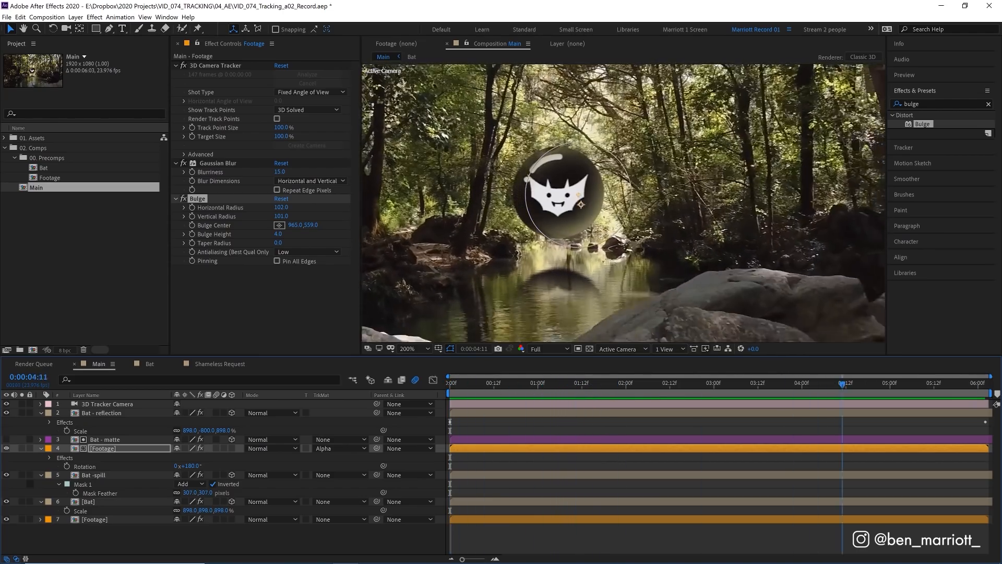
{"action": "key", "text": "space"}
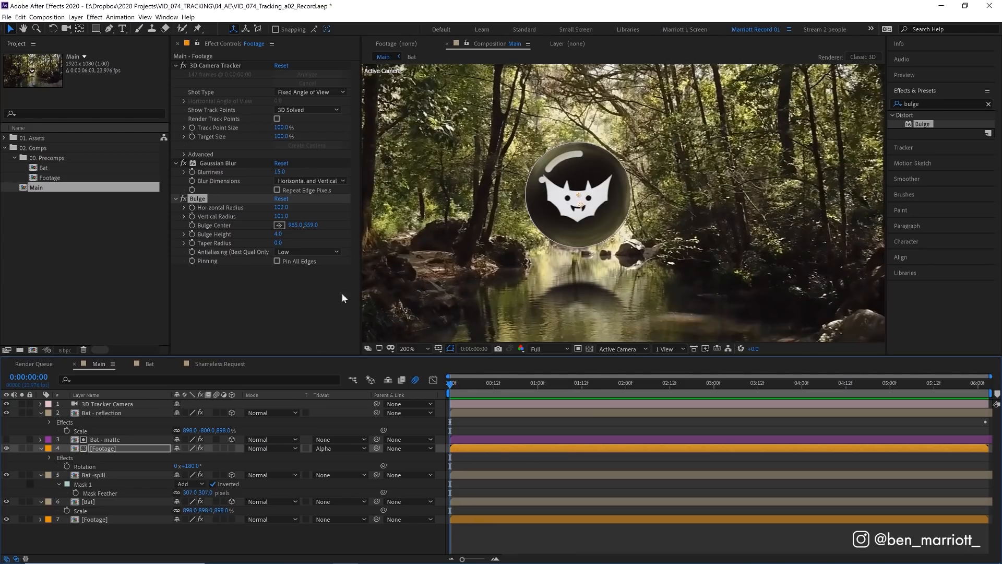
Step: Keyframe the Bulge radii and center at the first frame, then at 0:00:06:02 center it about 1010.5, 561.5 and shrink both radii to fit the disc
{"action": "left_click", "coordinate": [191, 205]}
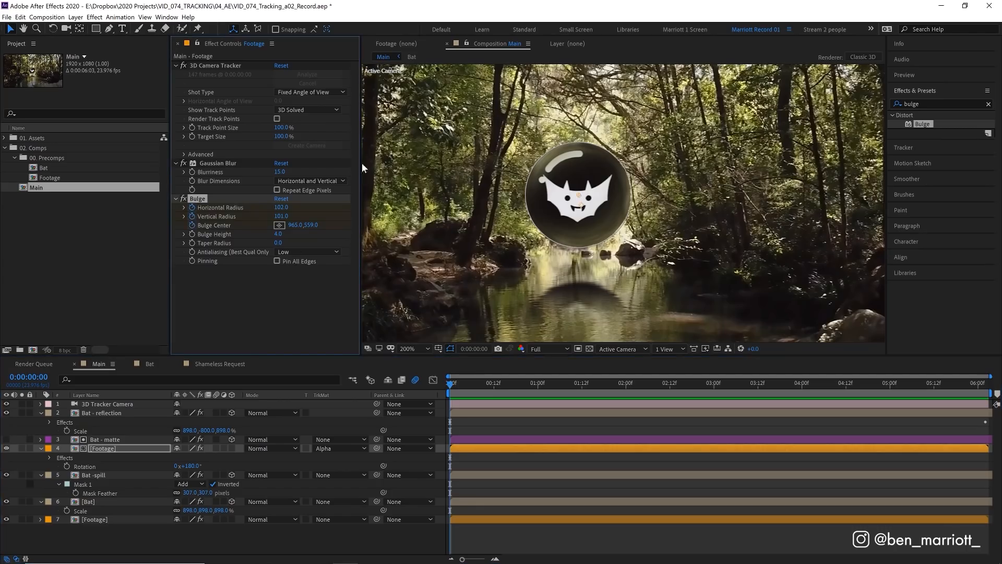
{"action": "key", "text": "u"}
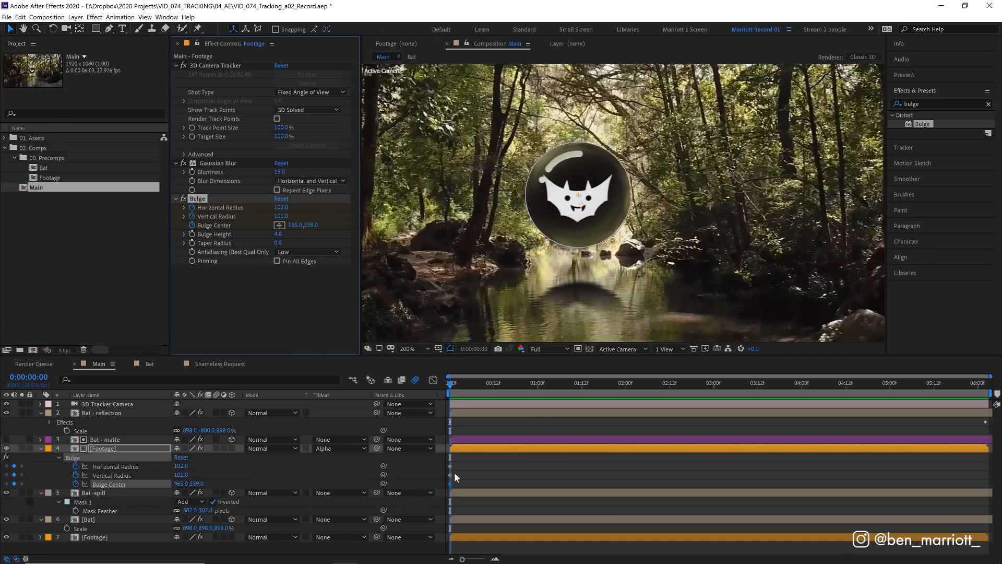
{"action": "left_click_drag", "start_coordinate": [452, 384], "coordinate": [985, 389]}
{"action": "left_click_drag", "start_coordinate": [581, 200], "coordinate": [557, 197]}
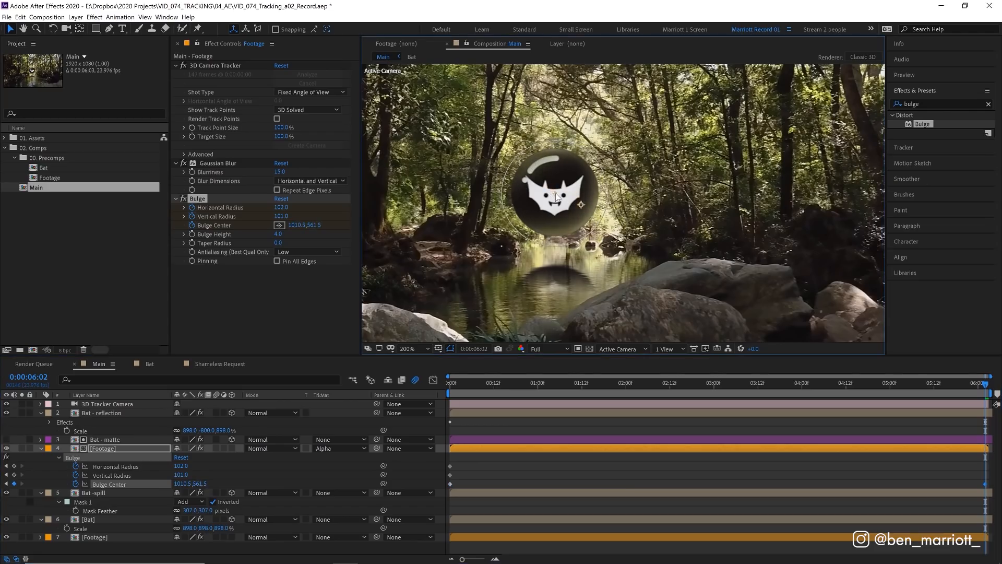
{"action": "left_click_drag", "start_coordinate": [281, 207], "coordinate": [276, 216]}
Step: At 0:00:02:16, move the Bulge center to about 991.4, 561.0 and lower the horizontal and vertical radii by 2 each
{"action": "left_click_drag", "start_coordinate": [514, 383], "coordinate": [685, 387]}
{"action": "left_click_drag", "start_coordinate": [561, 199], "coordinate": [566, 193]}
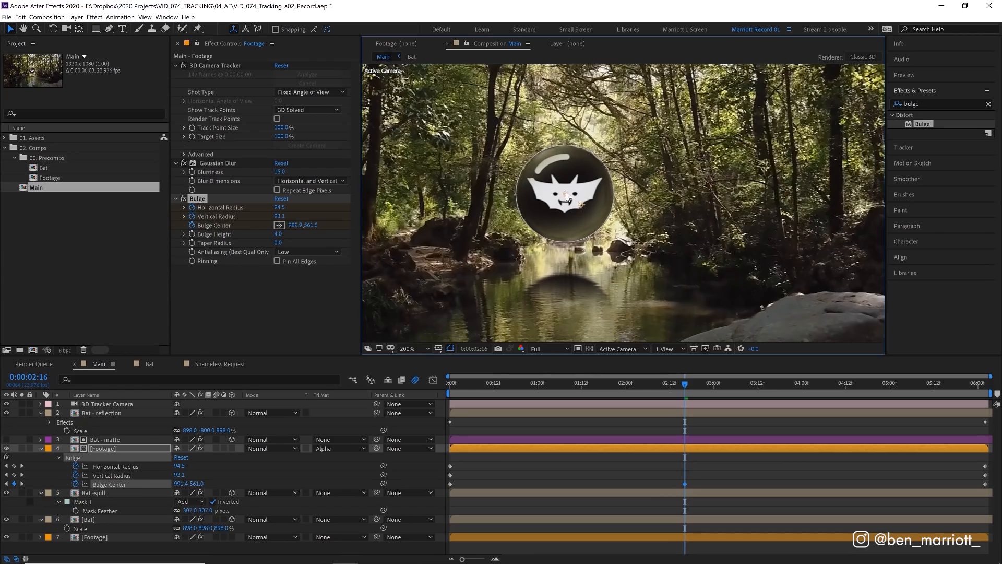
{"action": "left_click", "coordinate": [280, 207]}
{"action": "key", "text": "Down"}
{"action": "key", "text": "Down"}
{"action": "key", "text": "Tab"}
{"action": "key", "text": "Down"}
{"action": "key", "text": "Down"}
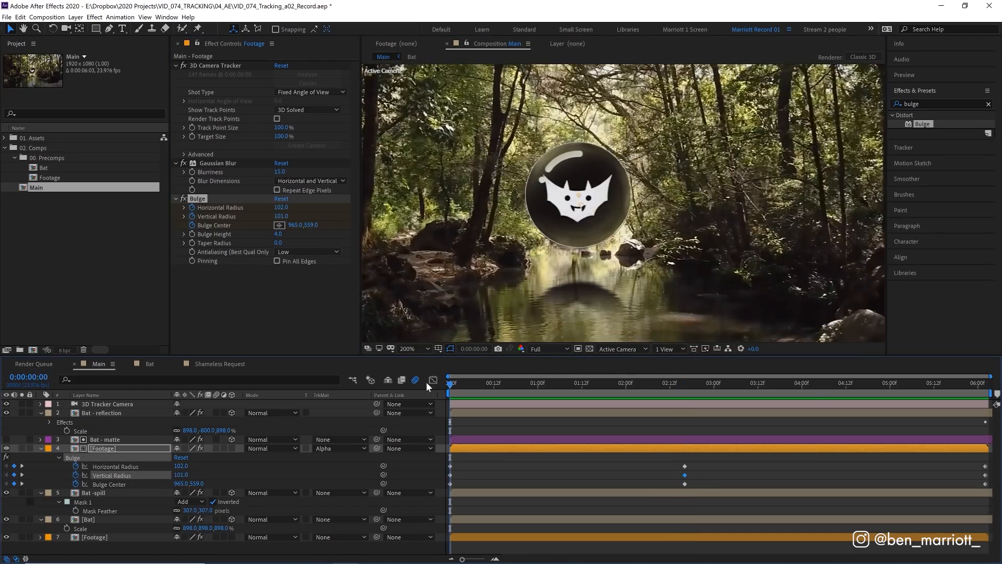
Step: Add corrective Bulge Center keyframes on the disc at 0:00:04:06, about 1001.9, 562.1, and at 0:00:01:07
{"action": "left_click_drag", "start_coordinate": [426, 381], "coordinate": [825, 386]}
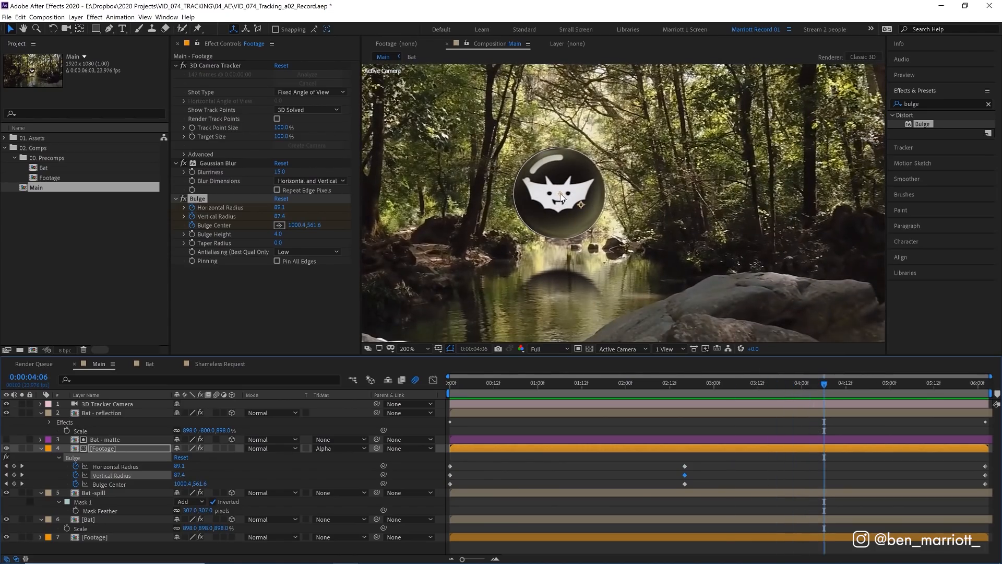
{"action": "left_click_drag", "start_coordinate": [562, 197], "coordinate": [562, 198]}
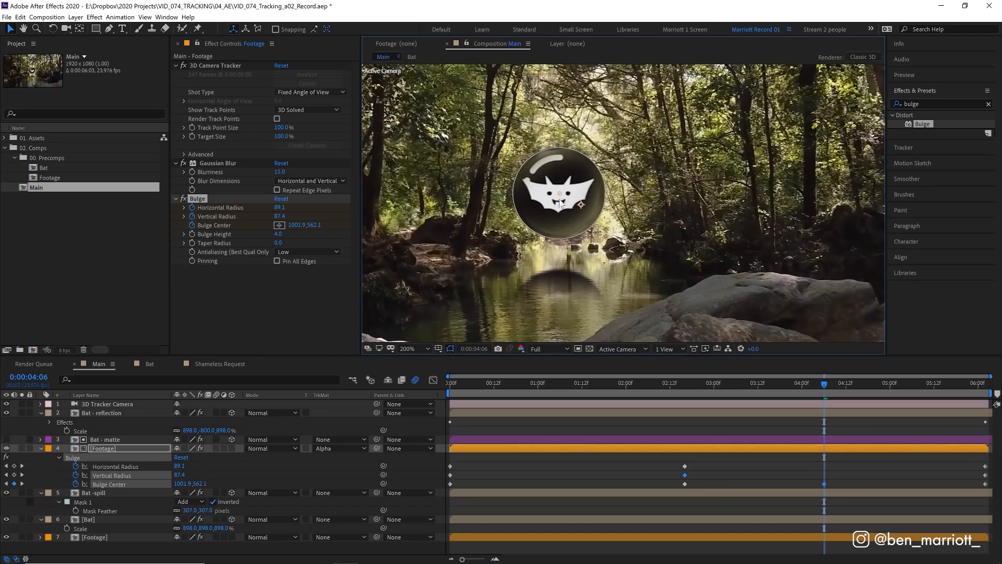
{"action": "left_click", "coordinate": [564, 380]}
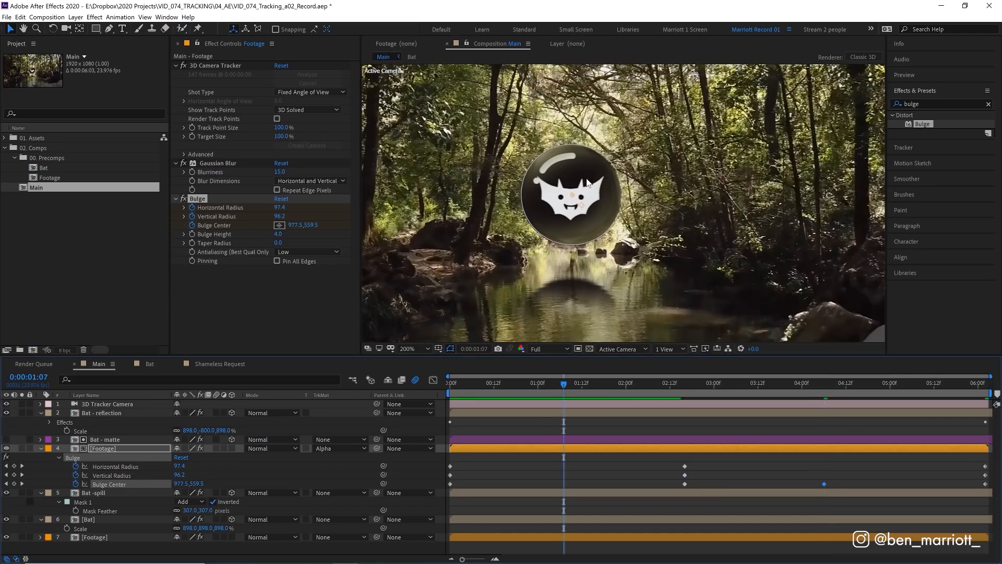
{"action": "left_click_drag", "start_coordinate": [572, 194], "coordinate": [572, 194]}
Step: Play back the composition from the start and check that the keyframed bulge follows the bat disc
{"action": "left_click_drag", "start_coordinate": [563, 384], "coordinate": [425, 383]}
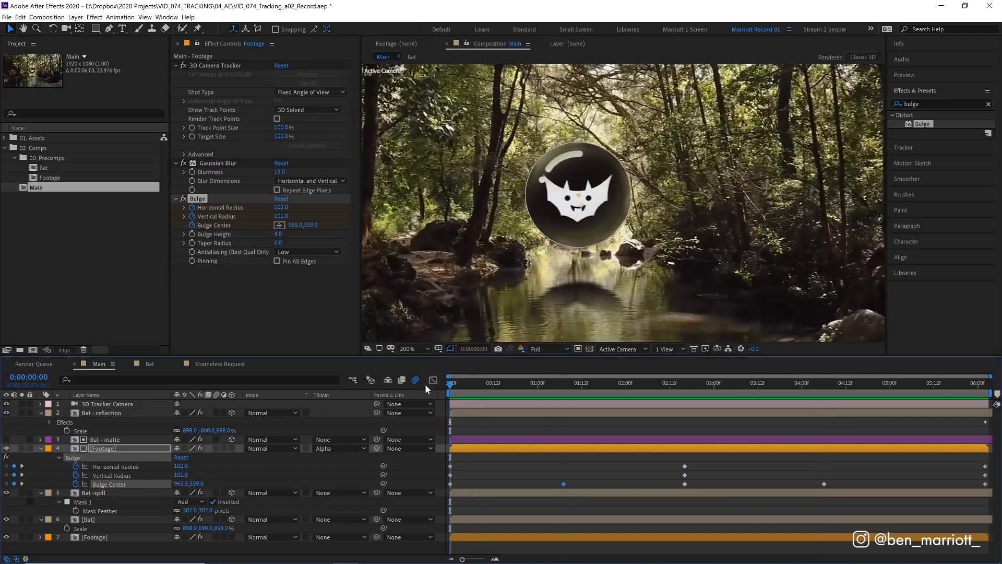
{"action": "key", "text": "space"}
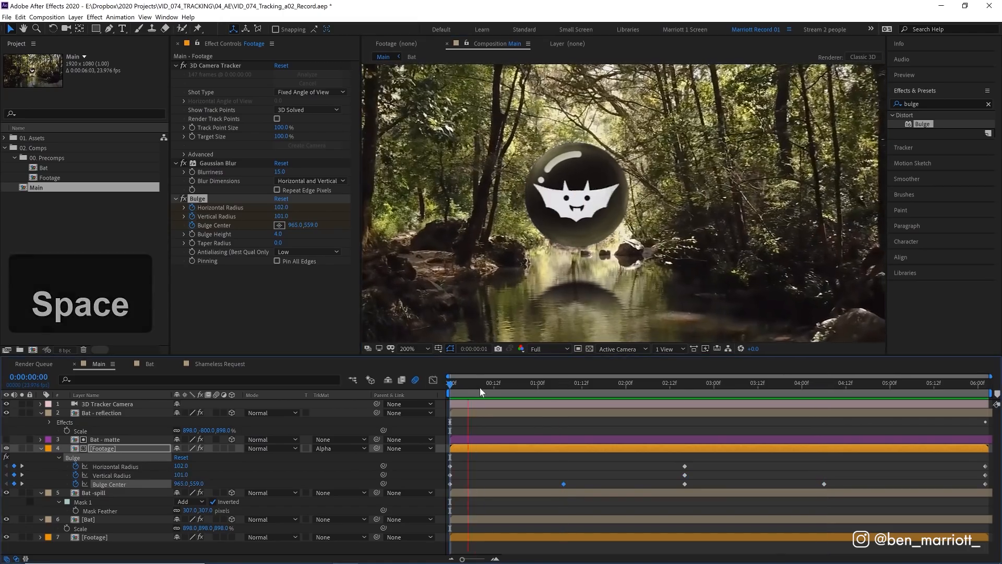
{"action": "left_click_drag", "start_coordinate": [492, 389], "coordinate": [540, 386]}
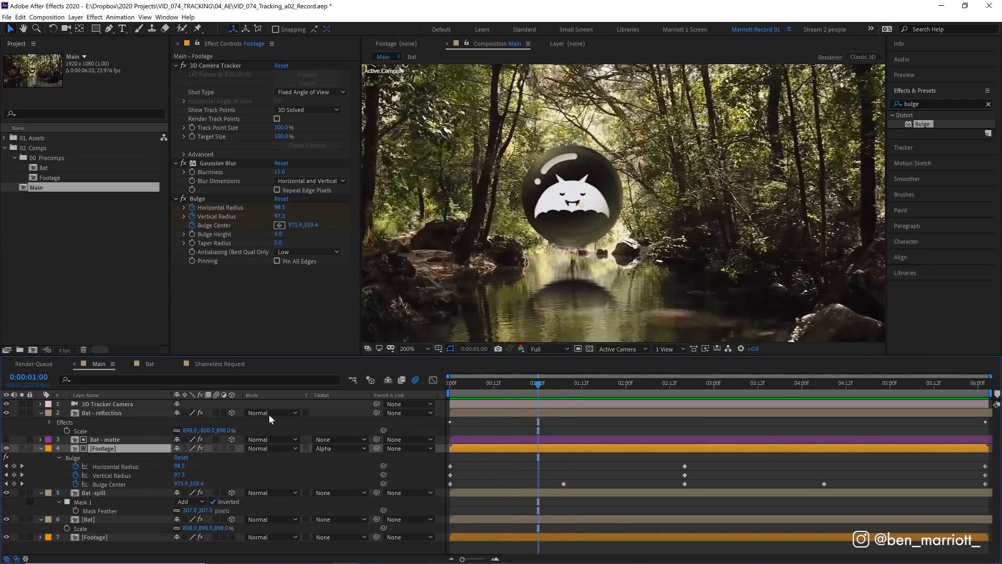
Step: Set the matted Footage copy's blending mode to Screen and check the disc's reflection at several frames
{"action": "left_click", "coordinate": [272, 449]}
{"action": "left_click", "coordinate": [264, 161]}
{"action": "left_click_drag", "start_coordinate": [527, 385], "coordinate": [572, 387]}
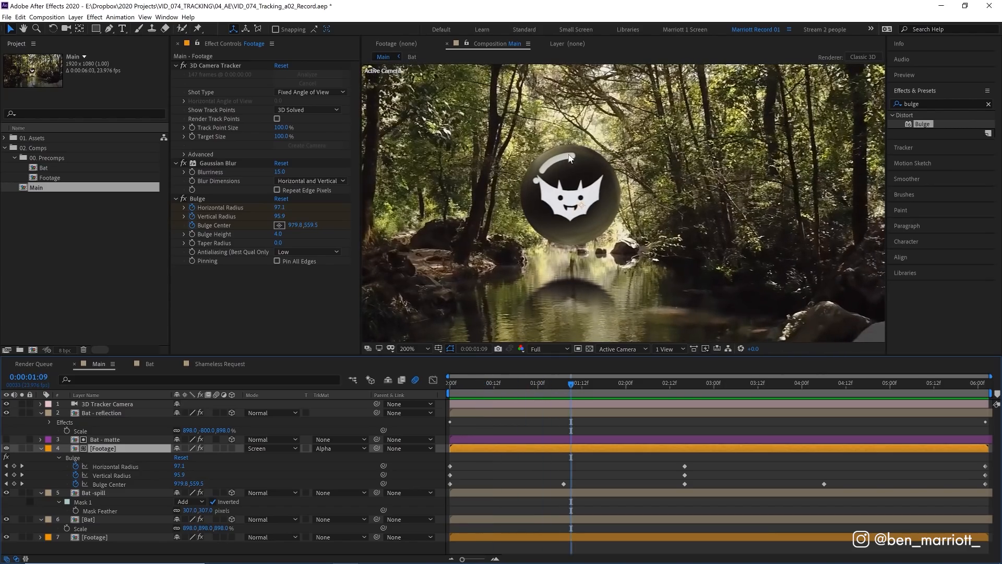
{"action": "left_click", "coordinate": [485, 389]}
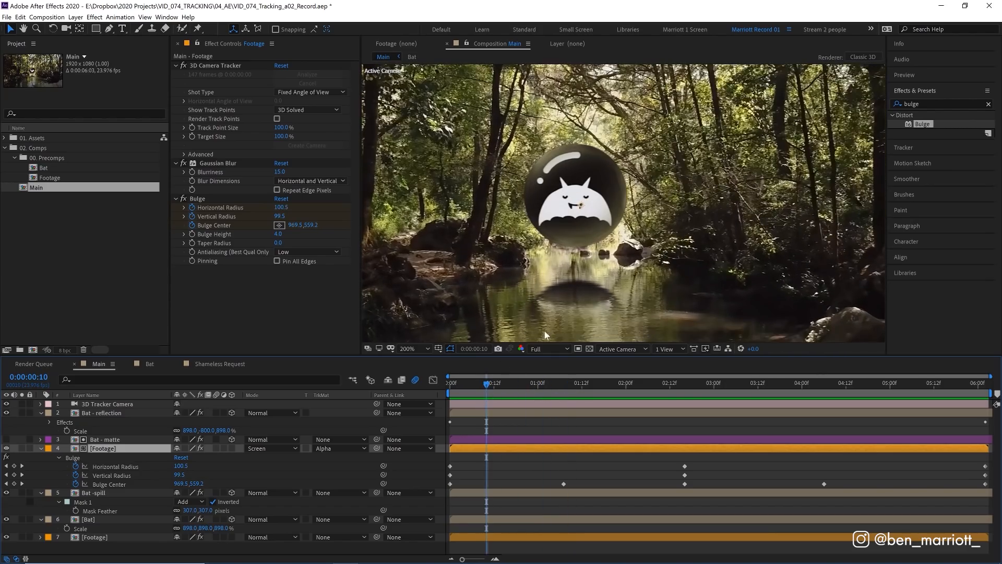
{"action": "left_click", "coordinate": [520, 385]}
Step: Create a new adjustment layer above all other layers and rename it Grade
{"action": "left_click", "coordinate": [506, 458]}
{"action": "scroll", "coordinate": [566, 282], "scroll_direction": "down", "scroll_amount": 1}
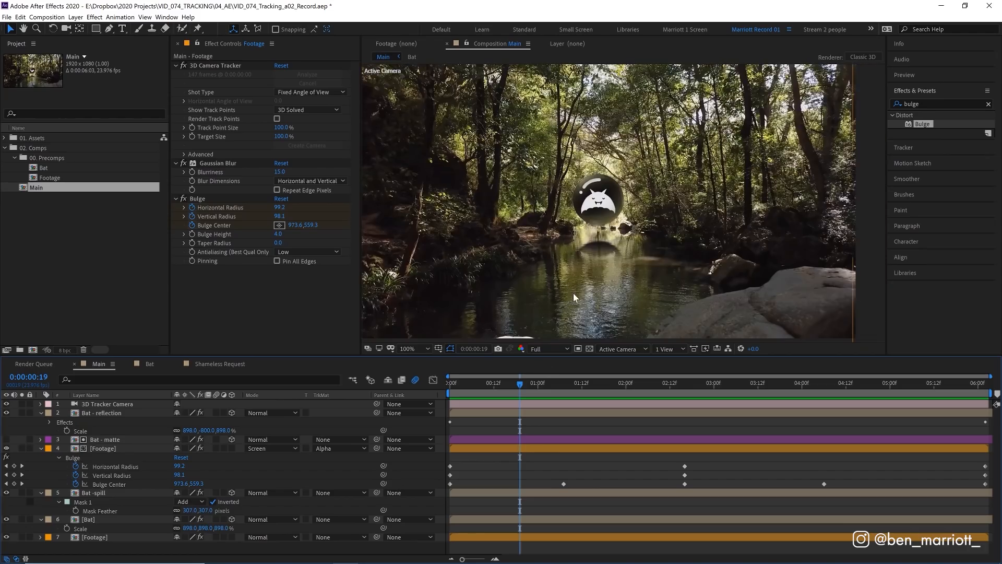
{"action": "left_click", "coordinate": [75, 17]}
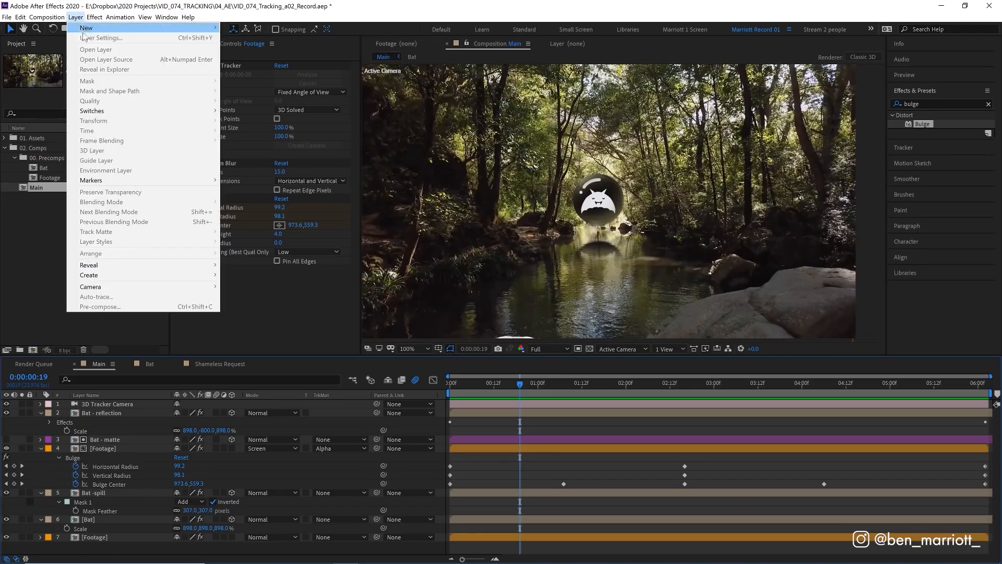
{"action": "left_click", "coordinate": [251, 88]}
{"action": "key", "text": "Return"}
{"action": "type", "text": "Grade"}
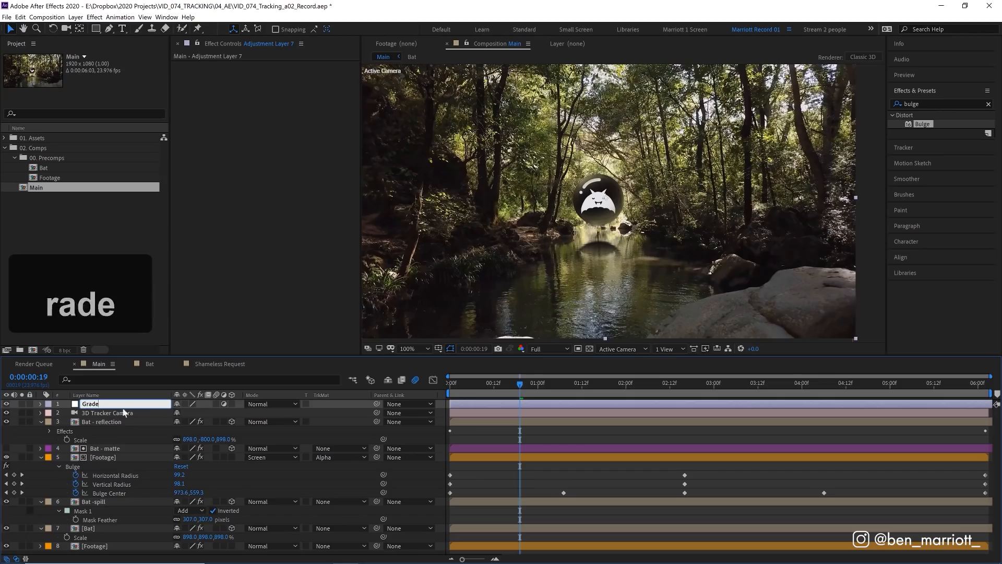
{"action": "left_click", "coordinate": [525, 405]}
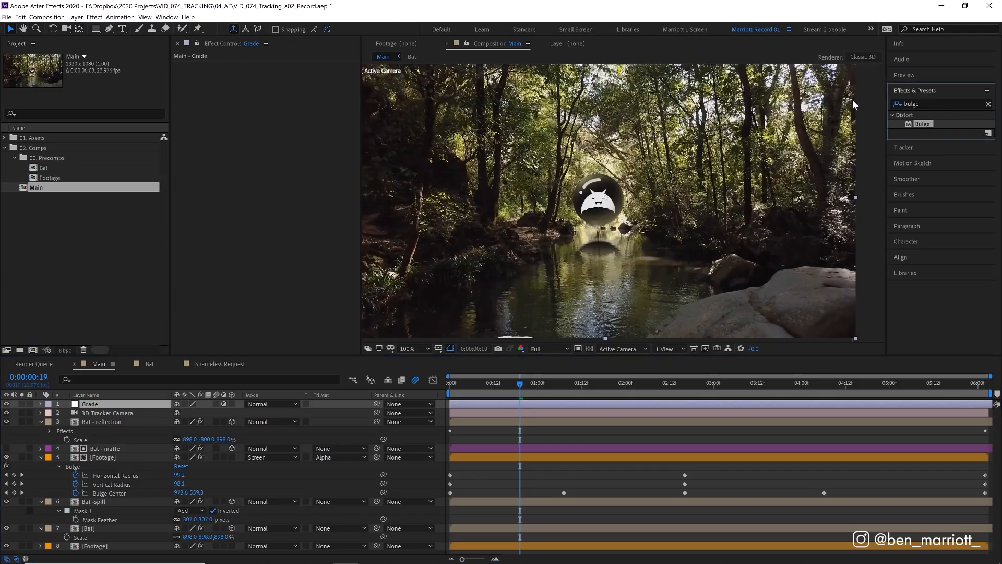
Step: Apply Hue/Saturation with a Master Saturation of 23 and Curves to the Grade layer, slightly raising the blue channel's shadows
{"action": "left_click_drag", "start_coordinate": [932, 161], "coordinate": [290, 159]}
{"action": "left_click", "coordinate": [921, 104]}
{"action": "type", "text": "curv"}
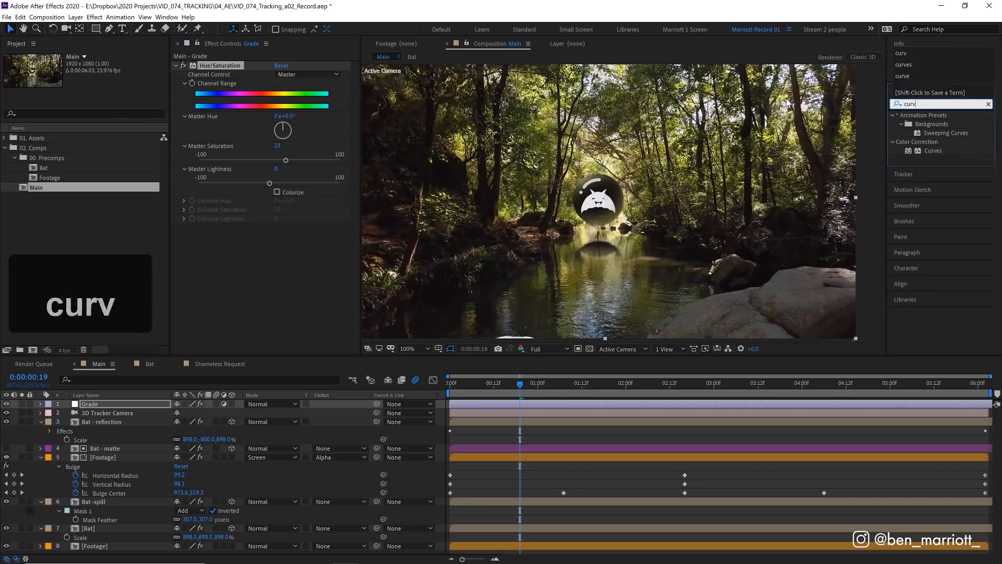
{"action": "type", "text": "e"}
{"action": "double_click", "coordinate": [933, 150]}
{"action": "left_click", "coordinate": [308, 156]}
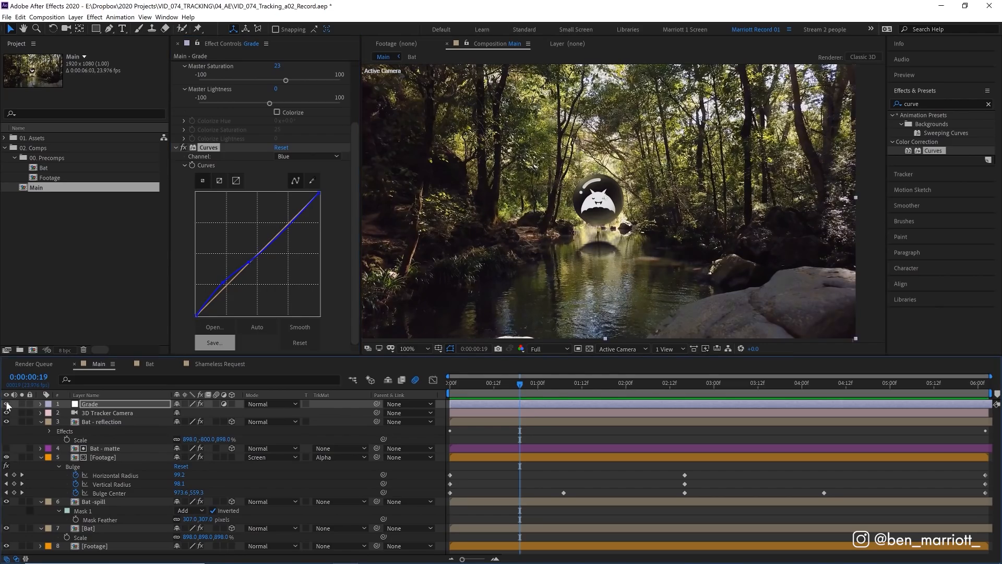
Step: Play back the graded composition from the first frame to review the finished composite
{"action": "key", "text": "space"}
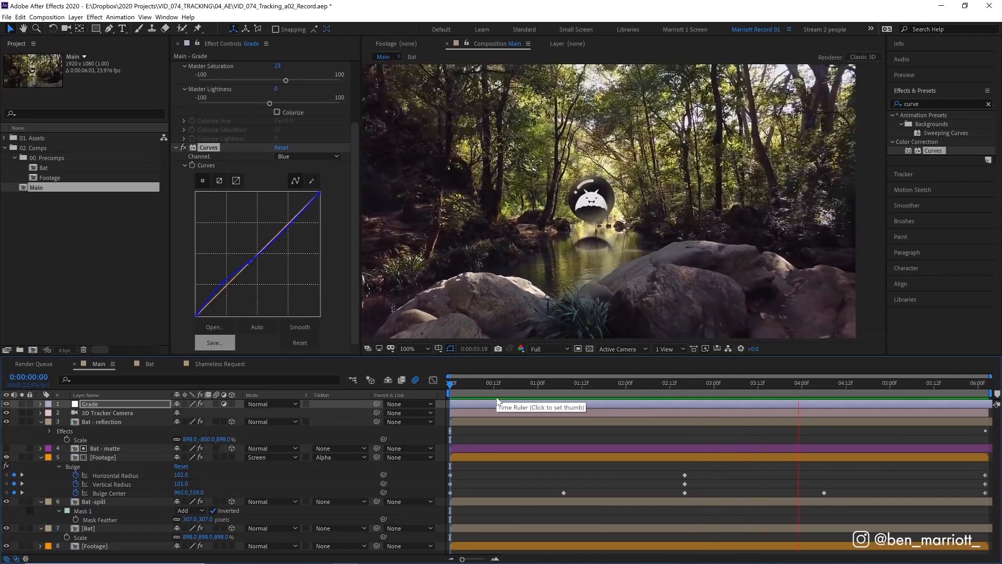
{"action": "left_click_drag", "start_coordinate": [497, 386], "coordinate": [449, 384]}
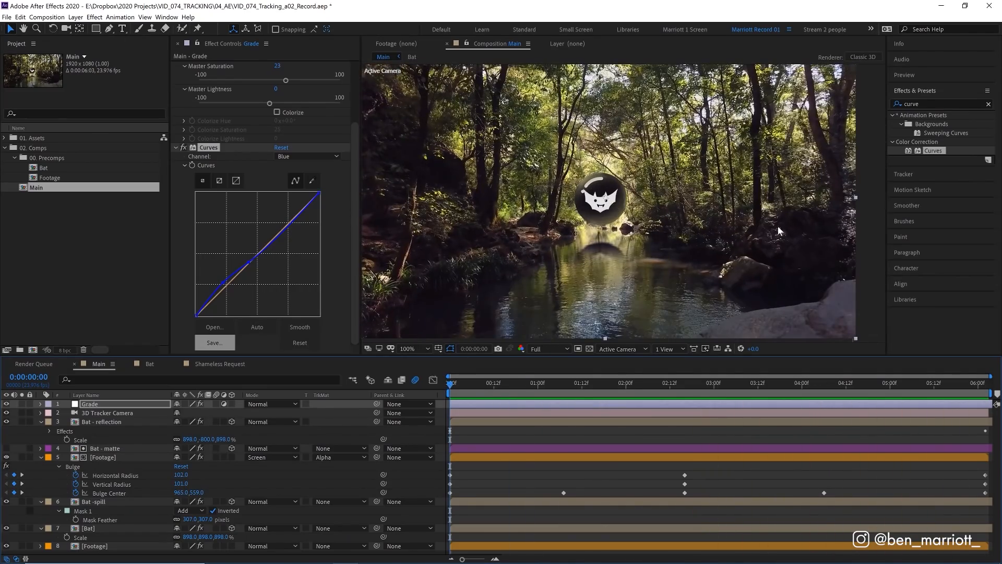
{"action": "key", "text": "space"}
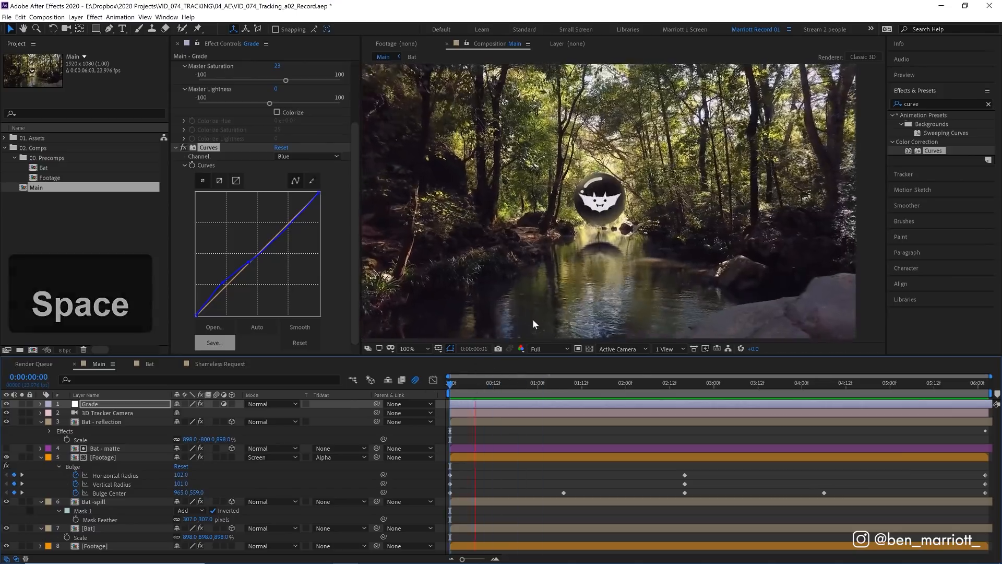